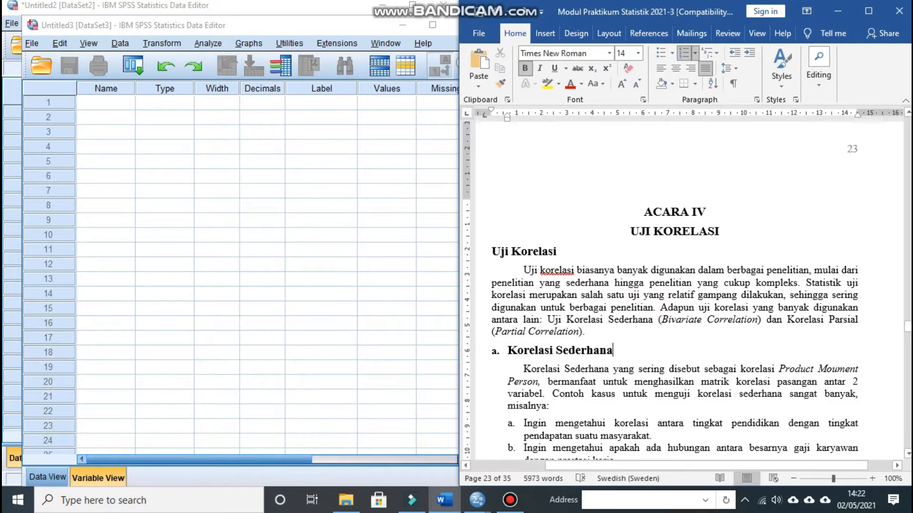
- Review the Uji Korelasi introduction and the Korelasi Sederhana section of the practicum module, including its formulas for r and t
{"action": "left_click_drag", "start_coordinate": [545, 332], "coordinate": [591, 332]}
{"action": "left_click", "coordinate": [574, 332]}
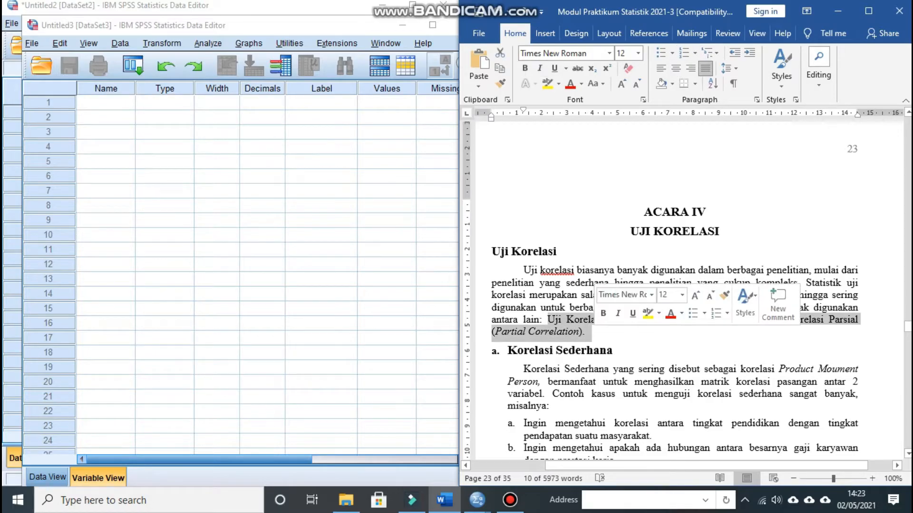
{"action": "left_click", "coordinate": [613, 351]}
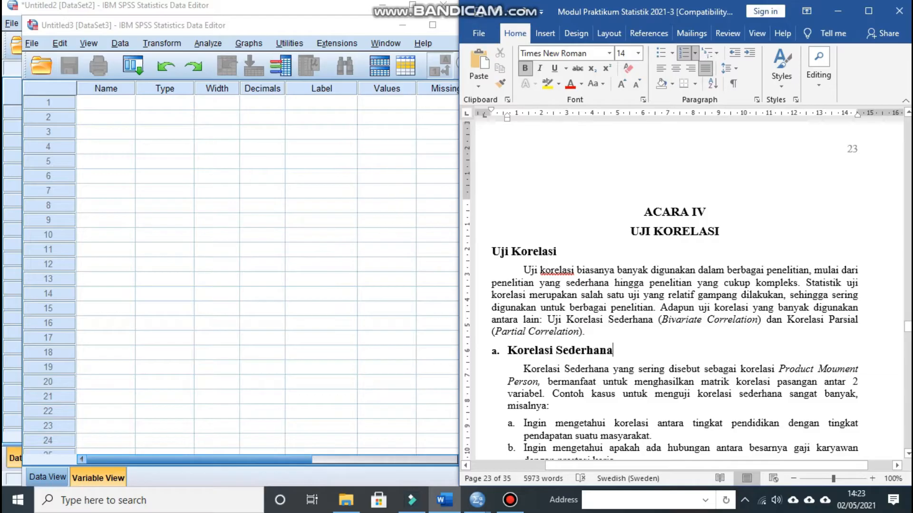
{"action": "left_click_drag", "start_coordinate": [787, 319], "coordinate": [803, 333]}
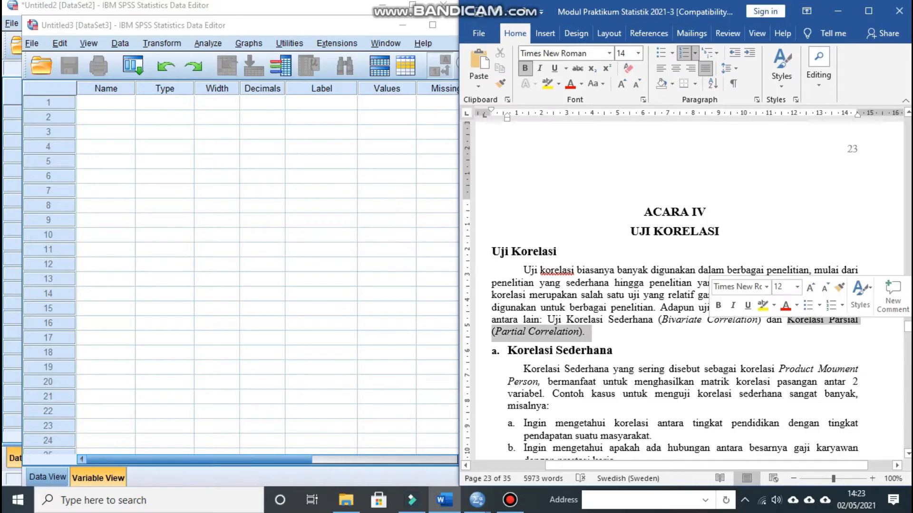
{"action": "scroll", "coordinate": [661, 291], "scroll_direction": "down", "scroll_amount": 2}
{"action": "left_click", "coordinate": [689, 329]}
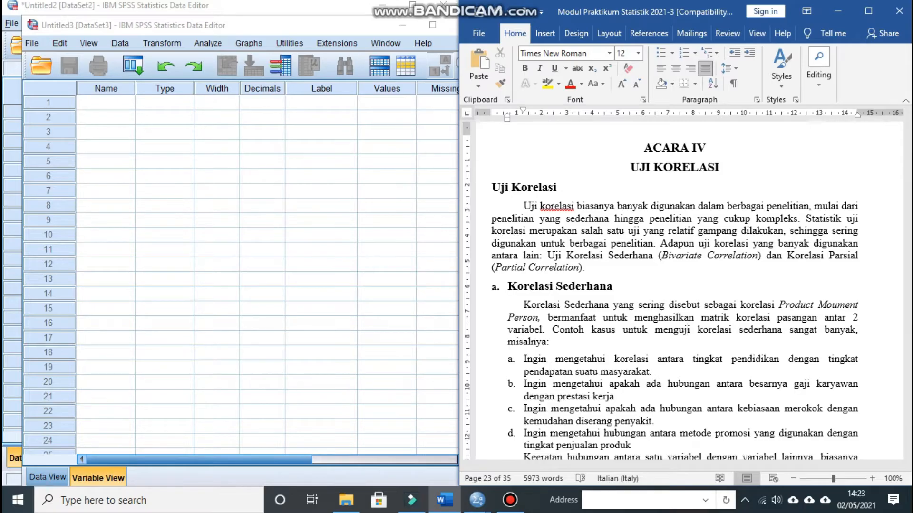
{"action": "scroll", "coordinate": [684, 285], "scroll_direction": "down", "scroll_amount": 2}
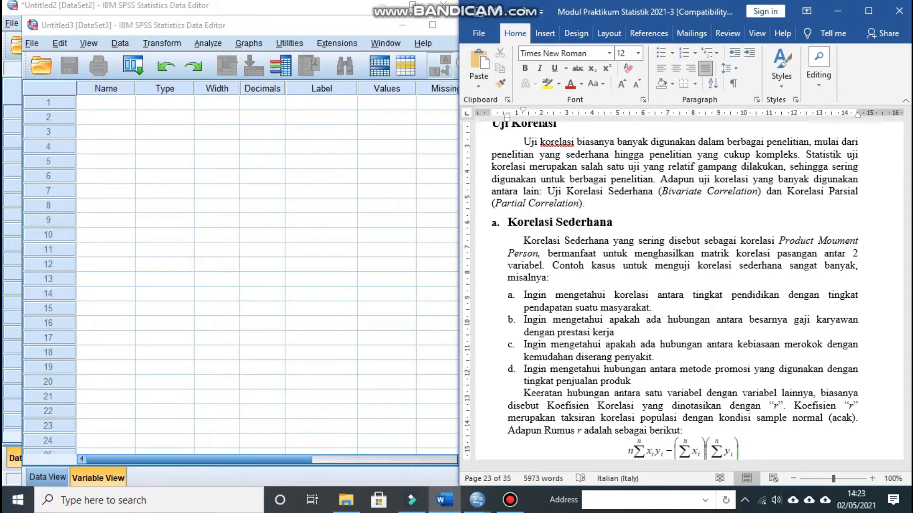
{"action": "scroll", "coordinate": [682, 290], "scroll_direction": "down", "scroll_amount": 20}
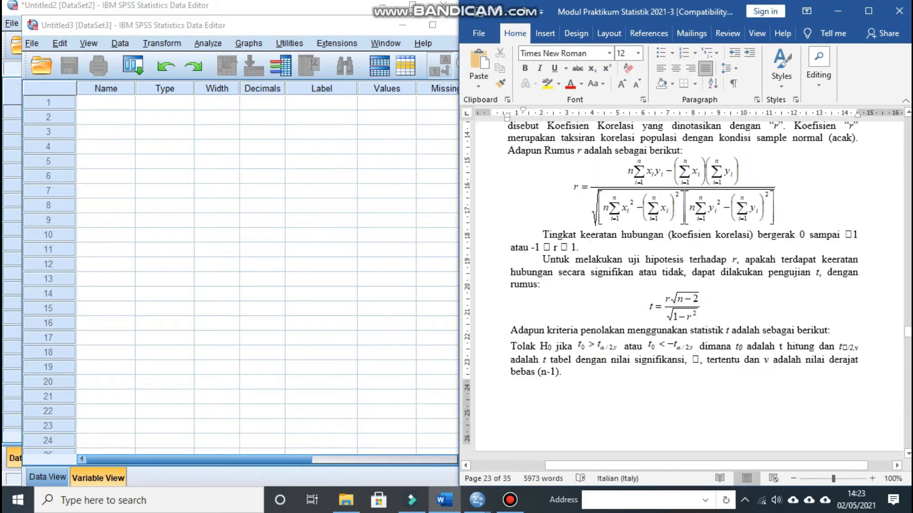
- Examine the Korelasi Parsial section of the module and highlight its introductory paragraph on controlling for other variables
{"action": "scroll", "coordinate": [682, 290], "scroll_direction": "down", "scroll_amount": 15}
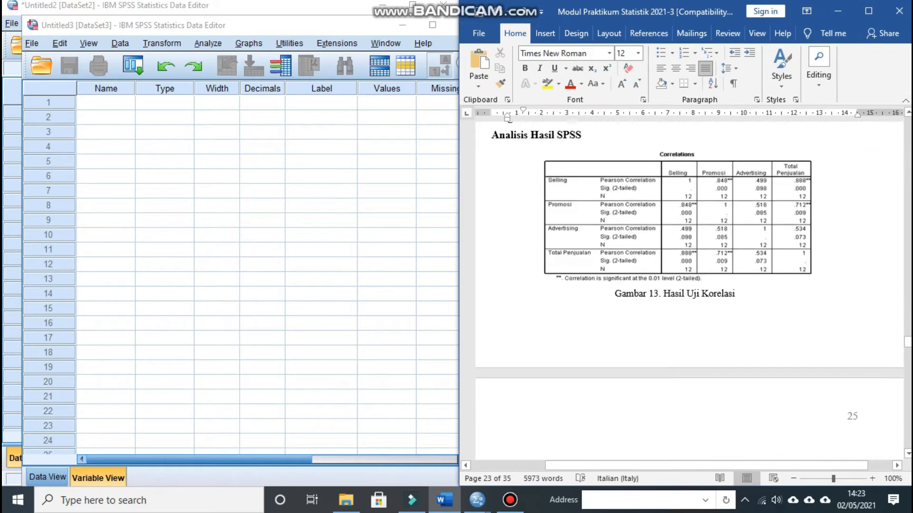
{"action": "scroll", "coordinate": [682, 290], "scroll_direction": "down", "scroll_amount": 3}
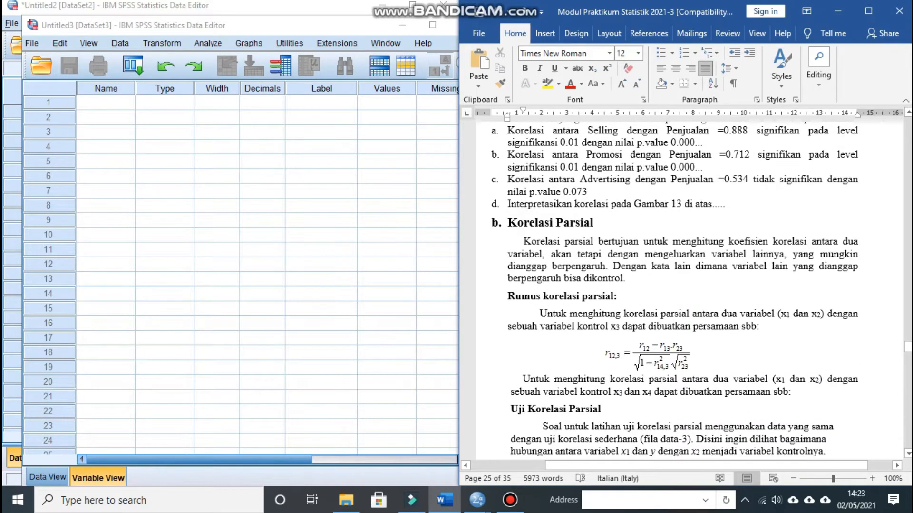
{"action": "left_click", "coordinate": [525, 224]}
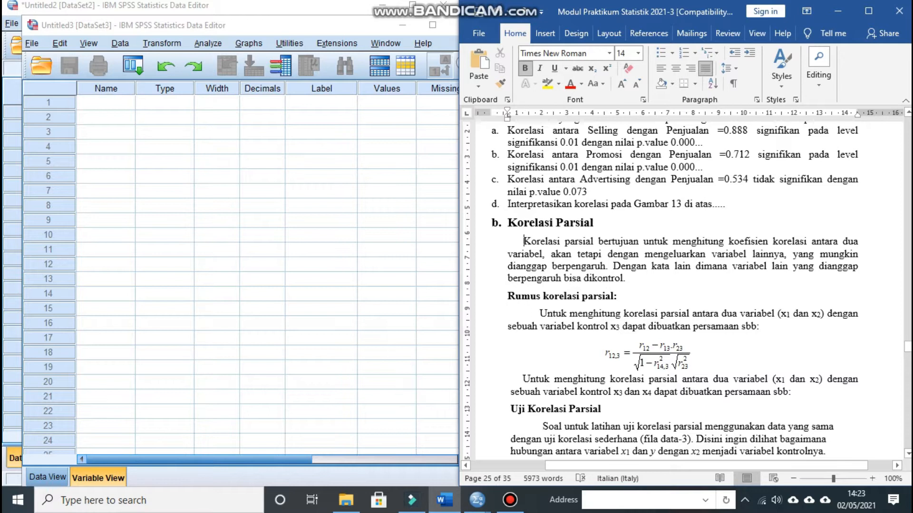
{"action": "left_click_drag", "start_coordinate": [524, 241], "coordinate": [624, 279]}
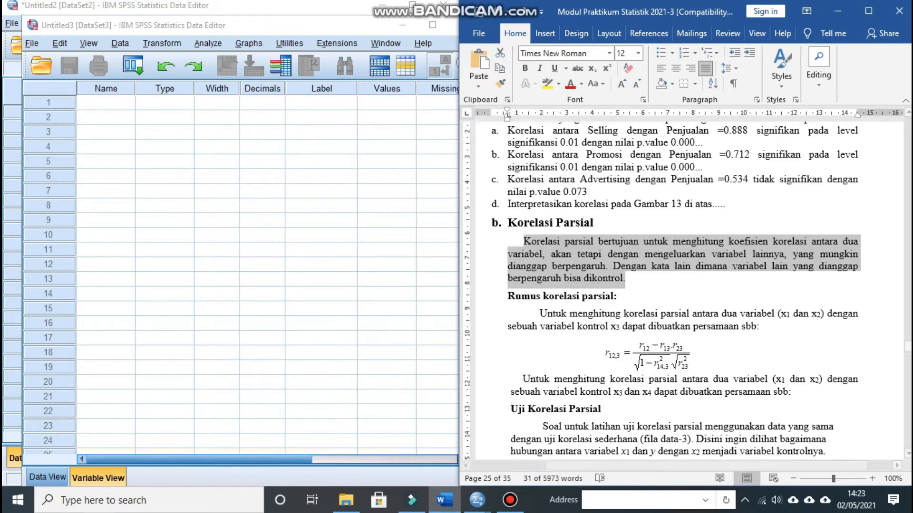
- Examine the Uji Korelasi Sederhana exercise about PT. Food Fermento and highlight the caption of Tabel 9
{"action": "scroll", "coordinate": [683, 291], "scroll_direction": "up", "scroll_amount": 15}
{"action": "scroll", "coordinate": [685, 291], "scroll_direction": "up", "scroll_amount": 6}
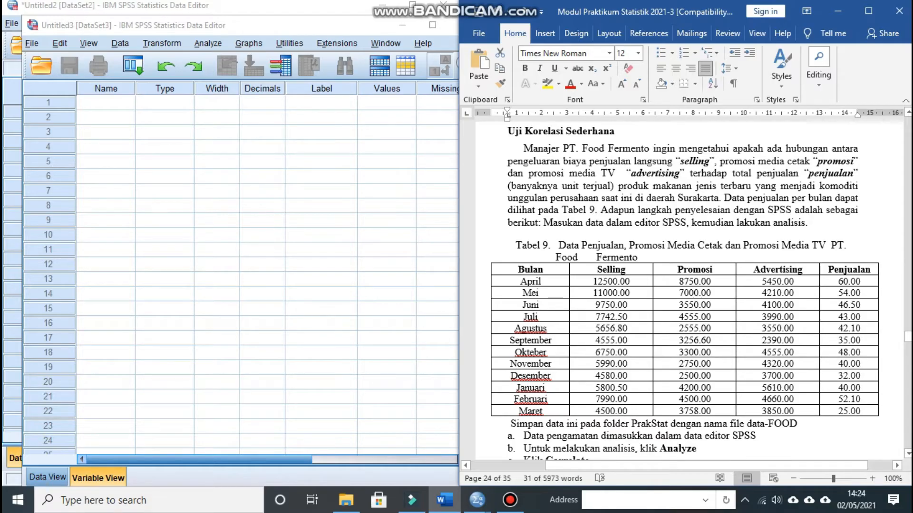
{"action": "left_click_drag", "start_coordinate": [511, 186], "coordinate": [582, 186]}
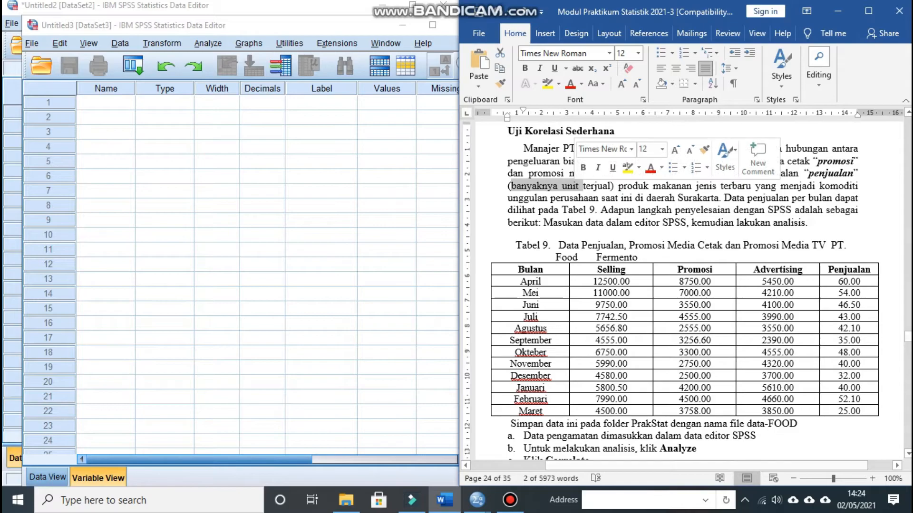
{"action": "left_click", "coordinate": [782, 197]}
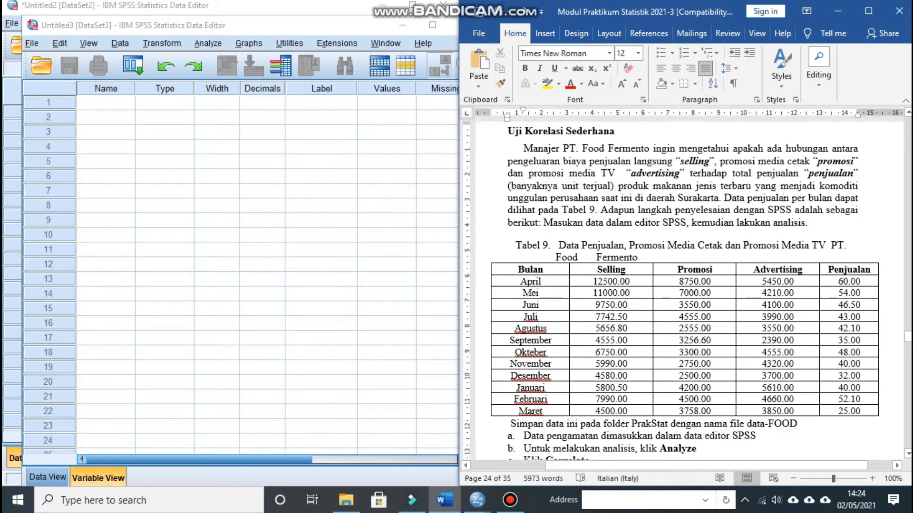
{"action": "scroll", "coordinate": [783, 197], "scroll_direction": "down", "scroll_amount": 3}
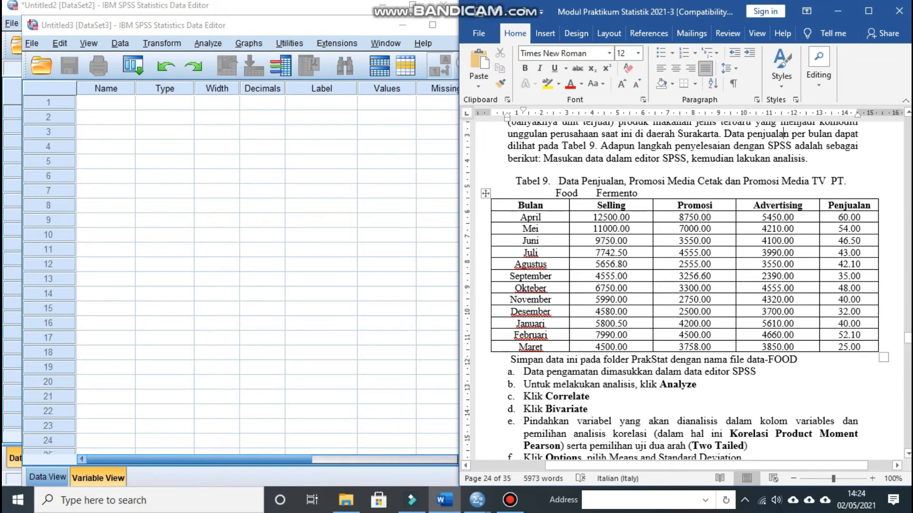
{"action": "left_click_drag", "start_coordinate": [513, 181], "coordinate": [639, 193]}
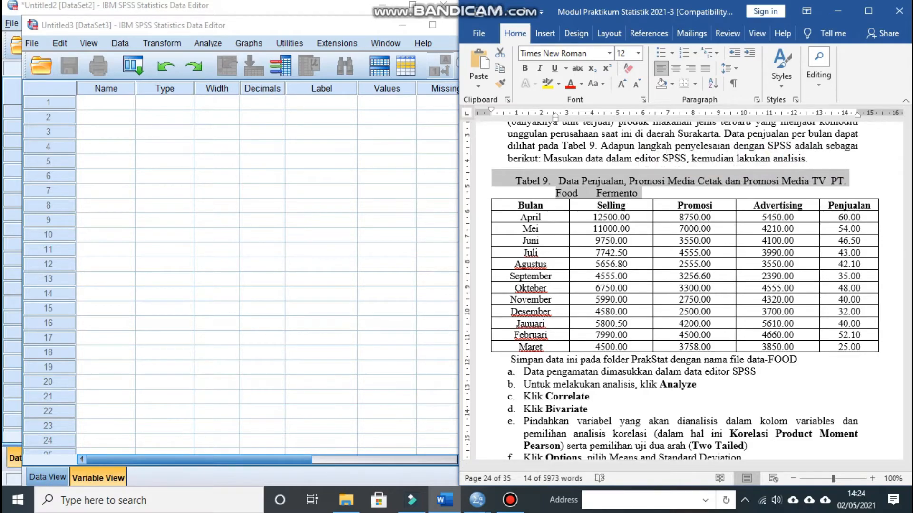
- Switch to the SPSS Data Editor and define the first three variables as Selling, Promosi and Advertising
{"action": "left_click", "coordinate": [98, 478]}
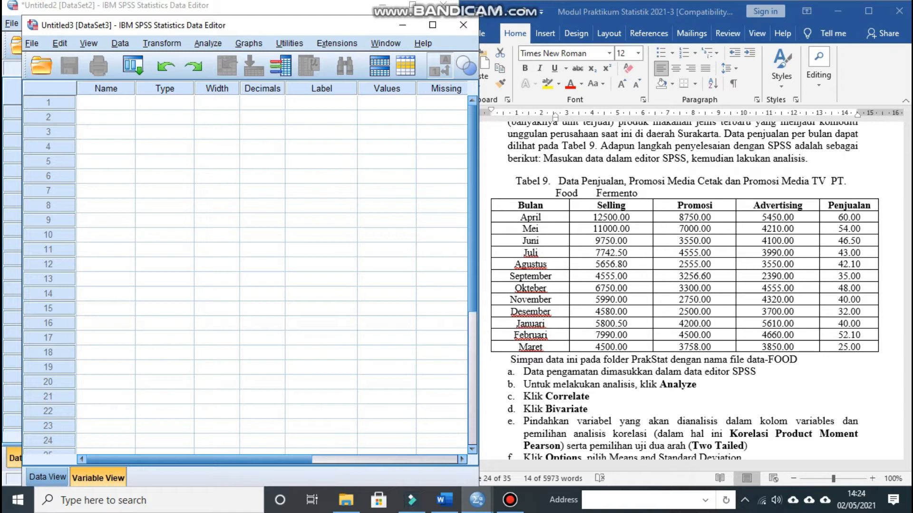
{"action": "left_click", "coordinate": [105, 102]}
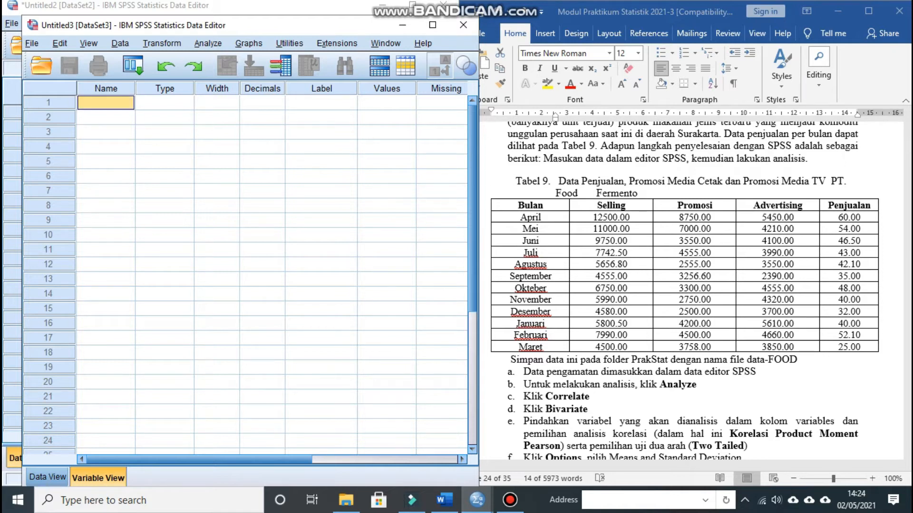
{"action": "type", "text": "Selling"}
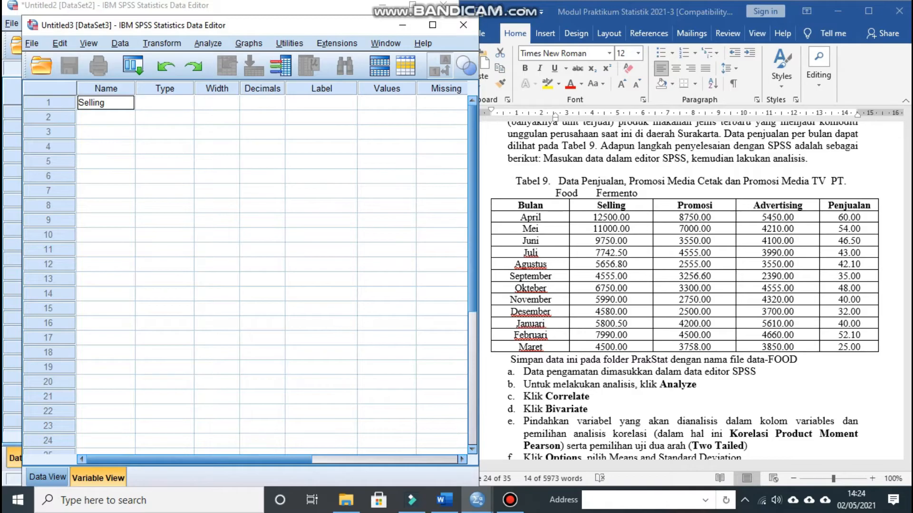
{"action": "key", "text": "Return"}
{"action": "type", "text": "Promosi"}
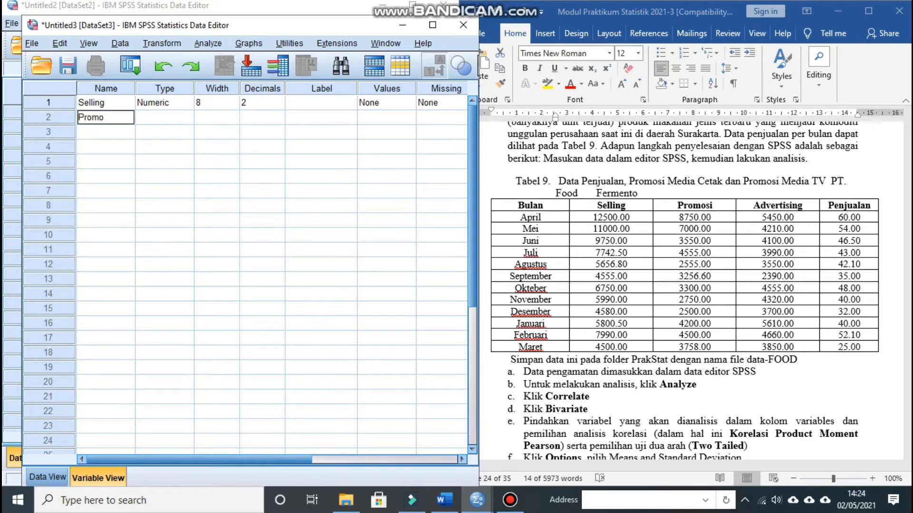
{"action": "key", "text": "Return"}
{"action": "type", "text": "Adve"}
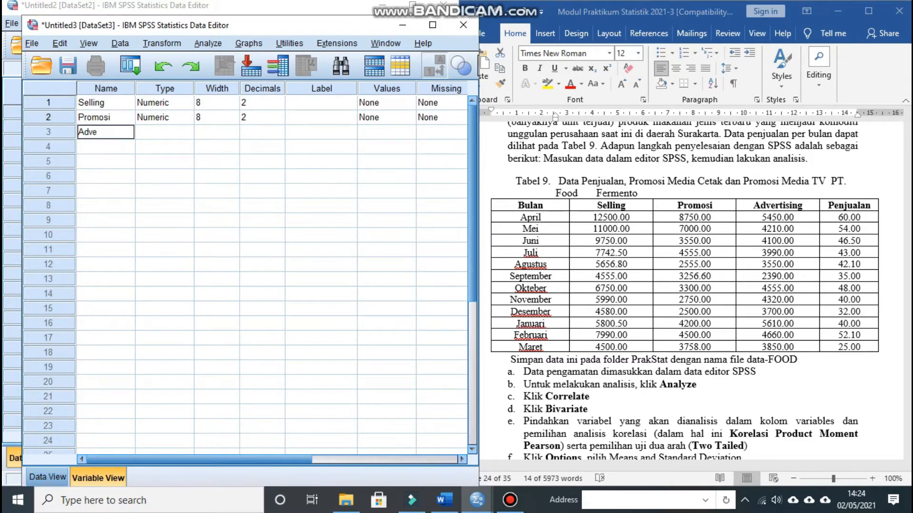
{"action": "type", "text": "rtising"}
{"action": "key", "text": "Return"}
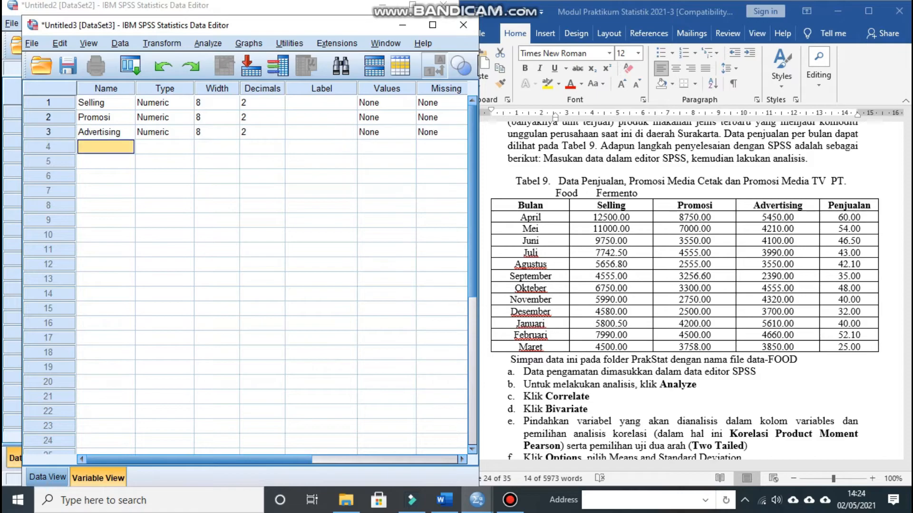
- Define a fourth variable named Penjualan, with a capital P
{"action": "type", "text": "penjuala"}
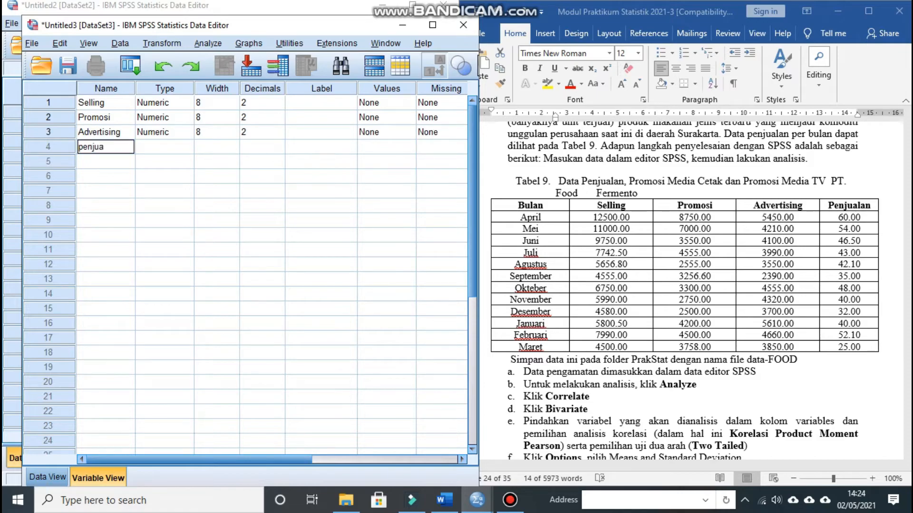
{"action": "key", "text": "BackSpace"}
{"action": "key", "text": "BackSpace"}
{"action": "key", "text": "BackSpace"}
{"action": "key", "text": "BackSpace"}
{"action": "key", "text": "BackSpace"}
{"action": "key", "text": "BackSpace"}
{"action": "key", "text": "BackSpace"}
{"action": "key", "text": "BackSpace"}
{"action": "type", "text": "Penjualan"}
{"action": "key", "text": "Return"}
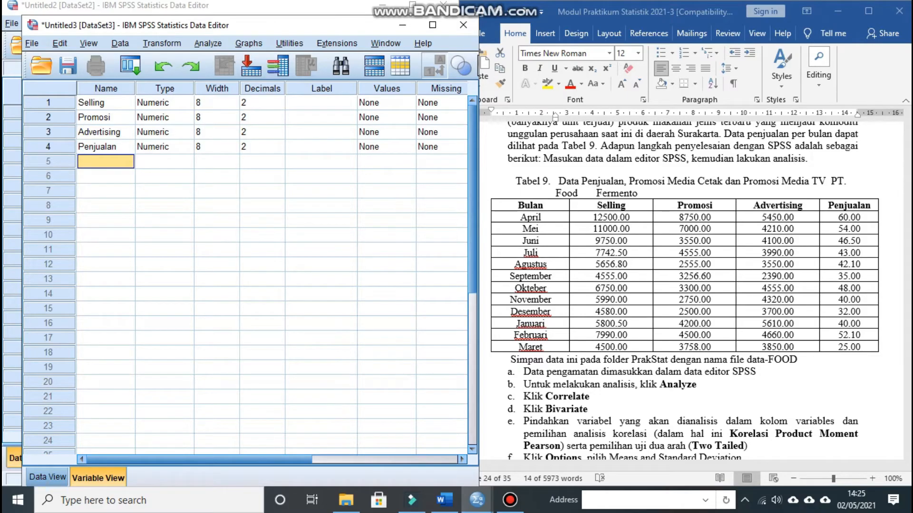
- Set the measurement level of all four variables to Scale
{"action": "left_click_drag", "start_coordinate": [199, 460], "coordinate": [324, 460]}
{"action": "left_click", "coordinate": [433, 103]}
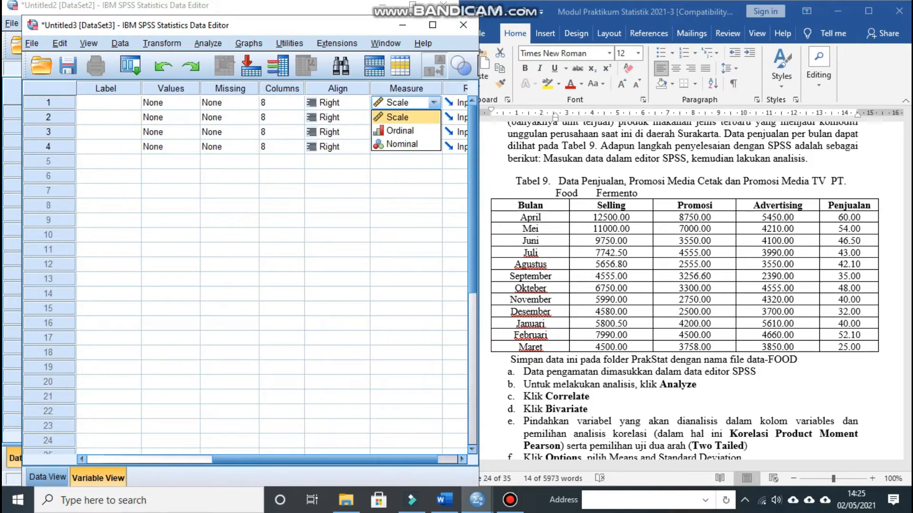
{"action": "left_click", "coordinate": [407, 118]}
{"action": "left_click", "coordinate": [433, 118]}
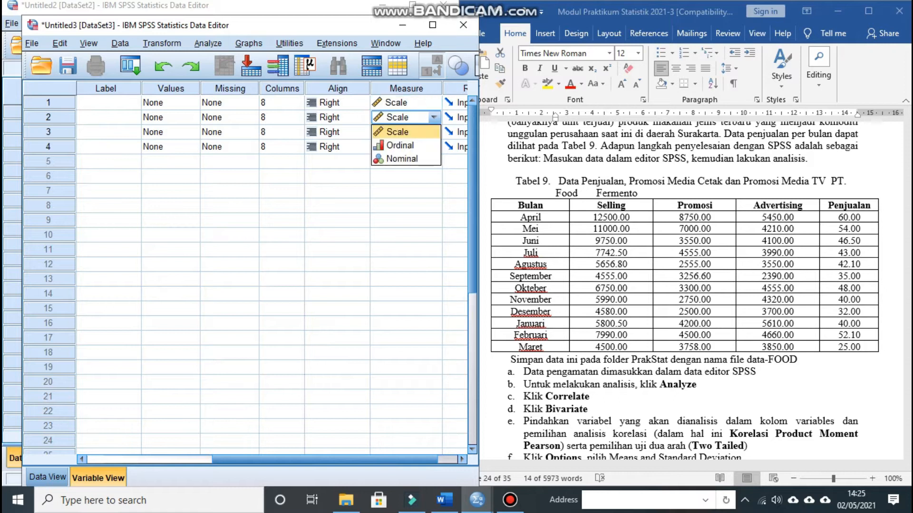
{"action": "left_click", "coordinate": [406, 132]}
{"action": "left_click", "coordinate": [433, 132]}
{"action": "left_click", "coordinate": [407, 147]}
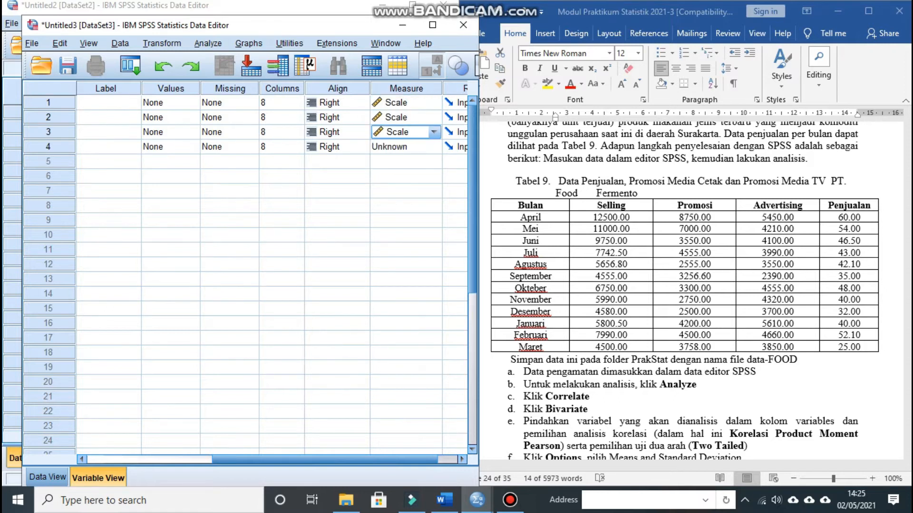
{"action": "left_click", "coordinate": [433, 147]}
{"action": "left_click", "coordinate": [407, 162]}
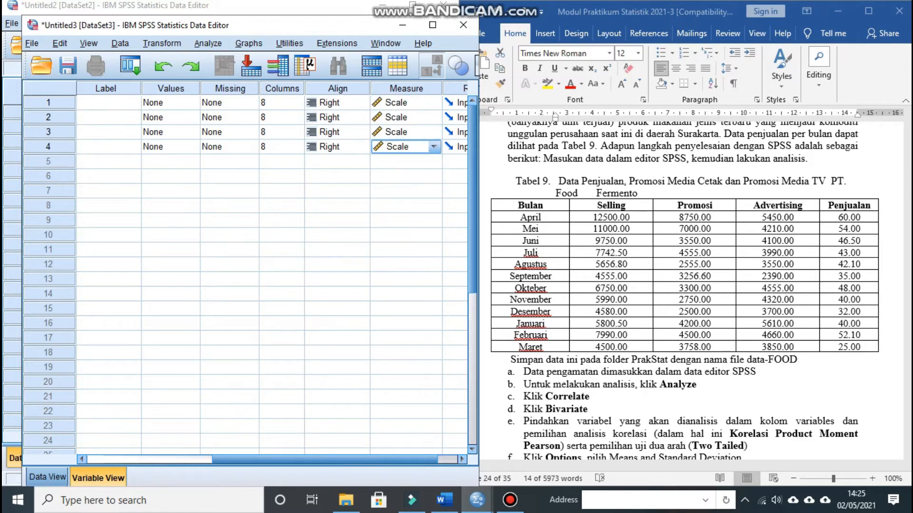
- Show the data grid and enter 12500 as the first Selling value
{"action": "left_click", "coordinate": [48, 477]}
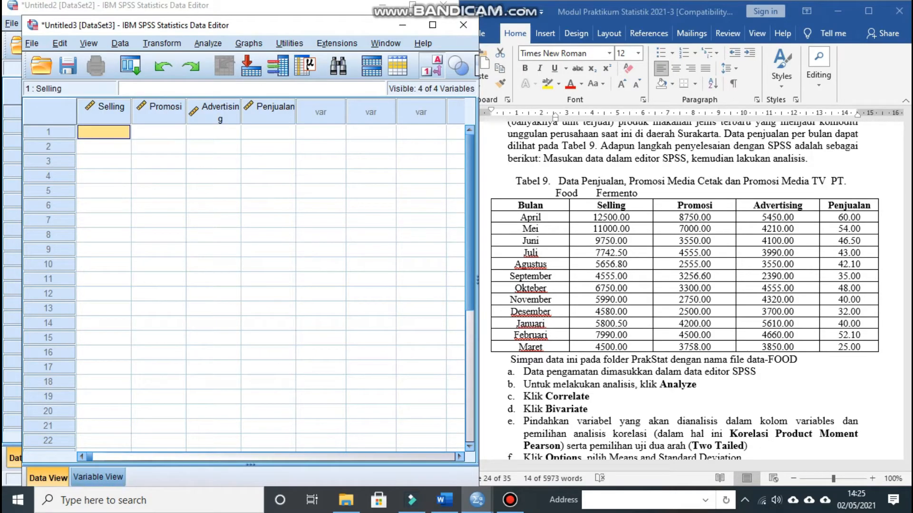
{"action": "type", "text": "1"}
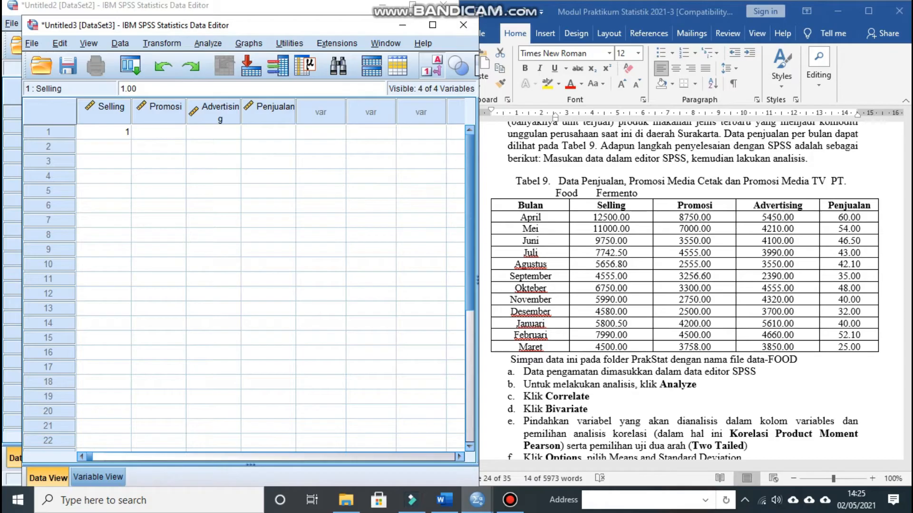
{"action": "type", "text": "2500"}
{"action": "key", "text": "Return"}
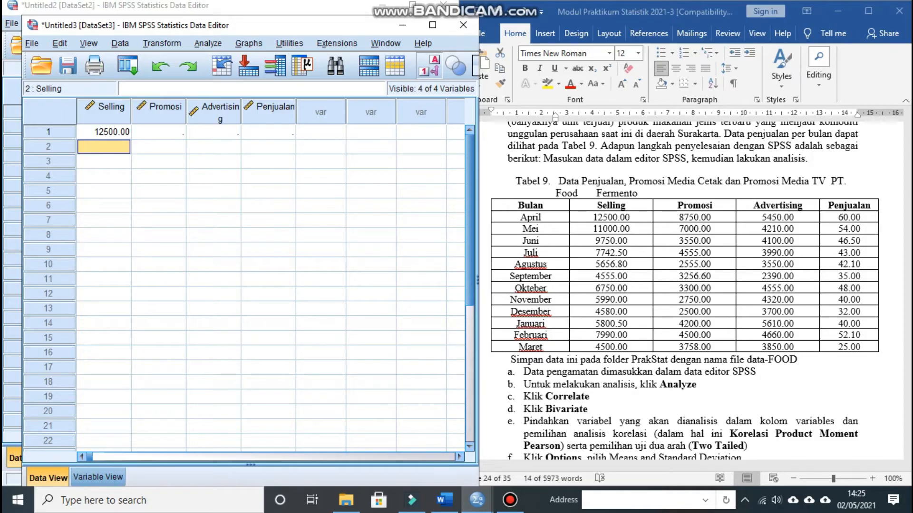
- Copy the Mei to Maret Selling values from Tabel 9 in Word and paste them into the SPSS Selling column from row 2
{"action": "left_click", "coordinate": [593, 229]}
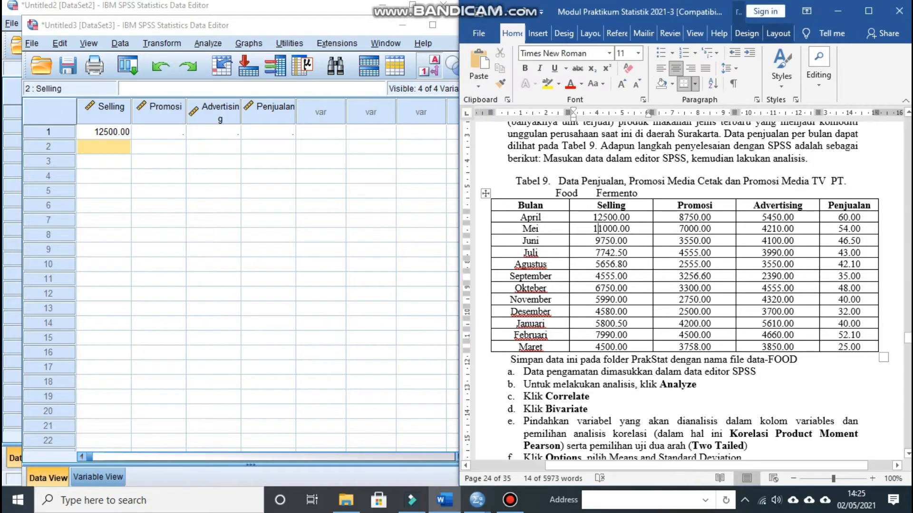
{"action": "left_click_drag", "start_coordinate": [593, 230], "coordinate": [627, 350]}
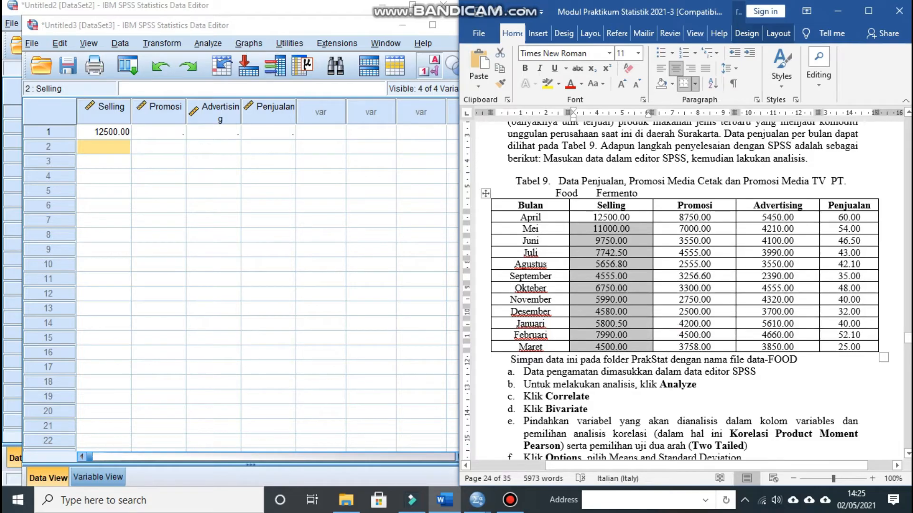
{"action": "right_click", "coordinate": [627, 350]}
{"action": "left_click", "coordinate": [659, 185]}
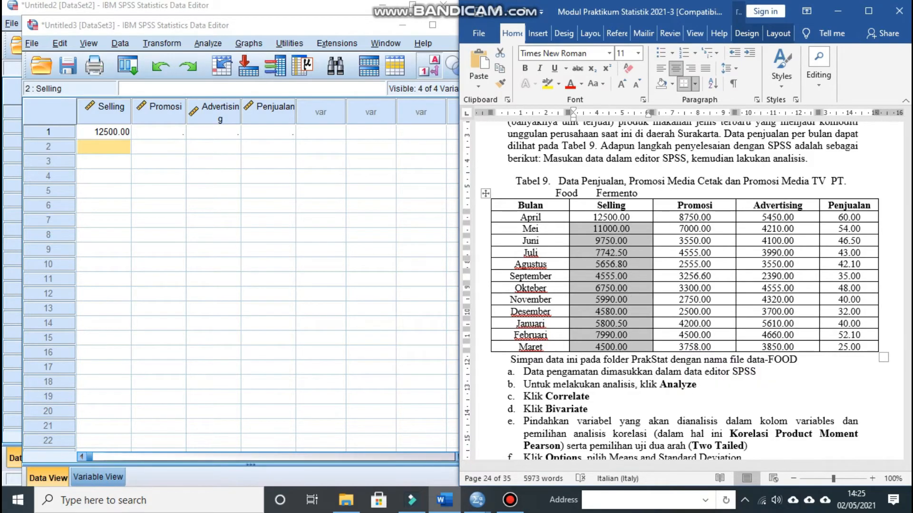
{"action": "left_click", "coordinate": [103, 147]}
{"action": "right_click", "coordinate": [113, 148]}
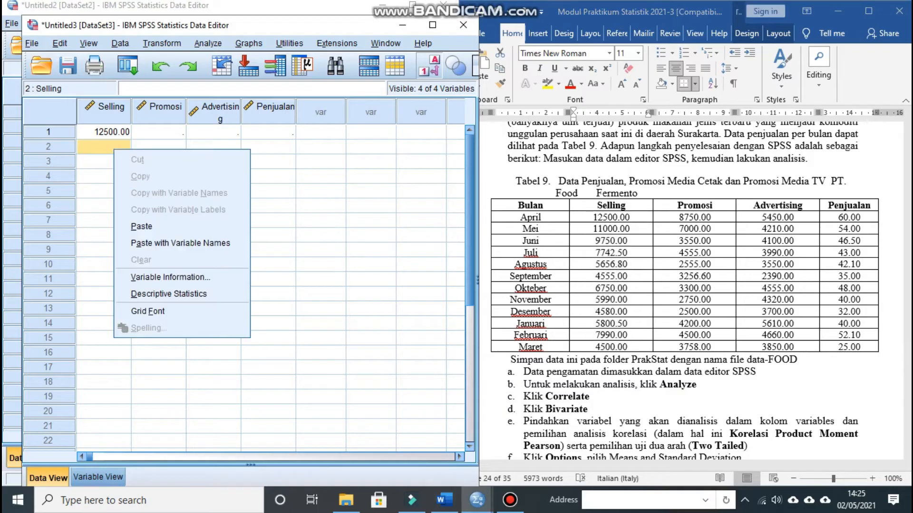
{"action": "left_click", "coordinate": [141, 226]}
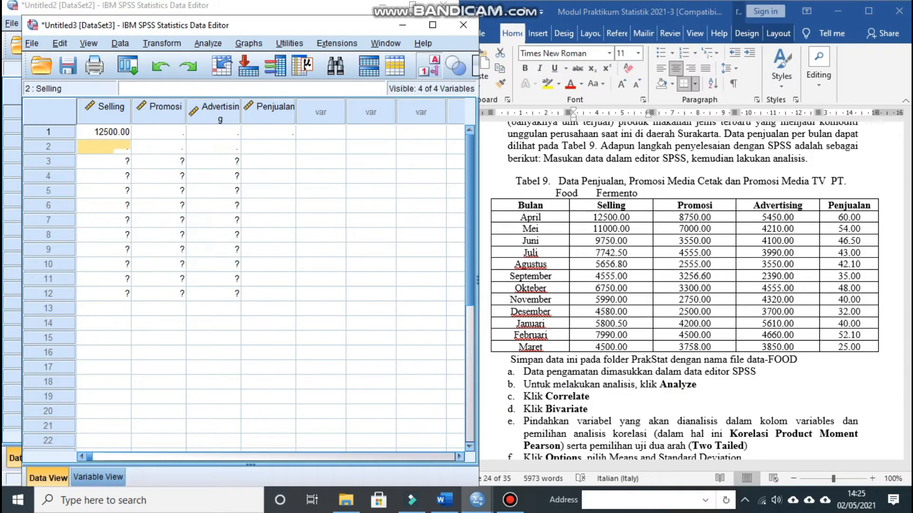
- Copy the April to Maret Promosi values from Tabel 9 in Word and paste them into the SPSS Promosi column from row 1
{"action": "left_click", "coordinate": [159, 132]}
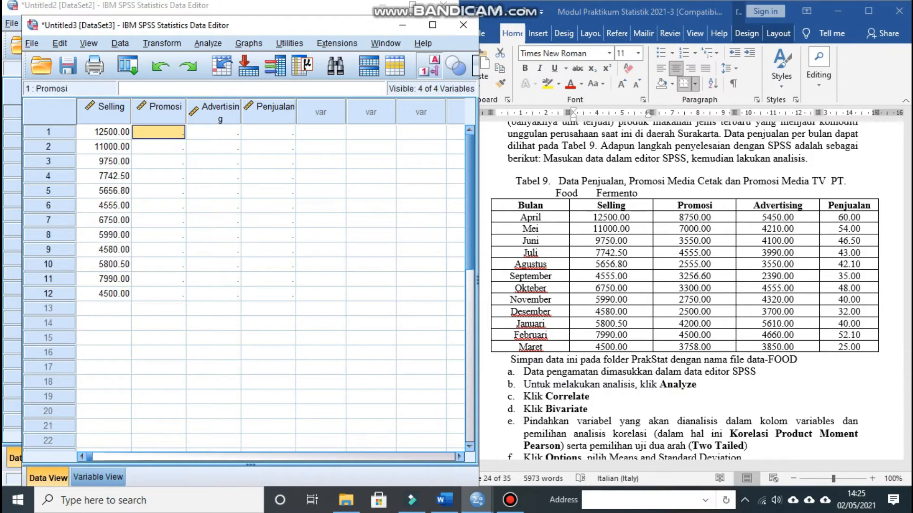
{"action": "left_click", "coordinate": [679, 217]}
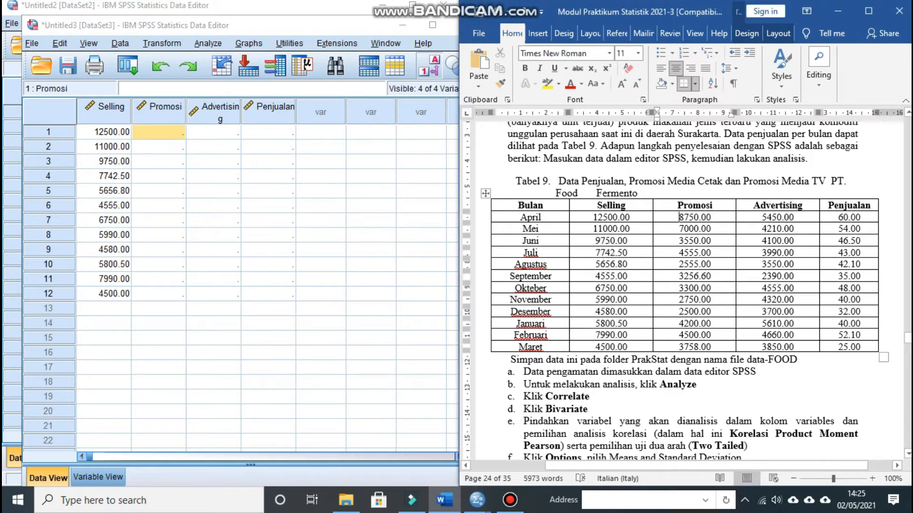
{"action": "left_click_drag", "start_coordinate": [679, 218], "coordinate": [694, 347]}
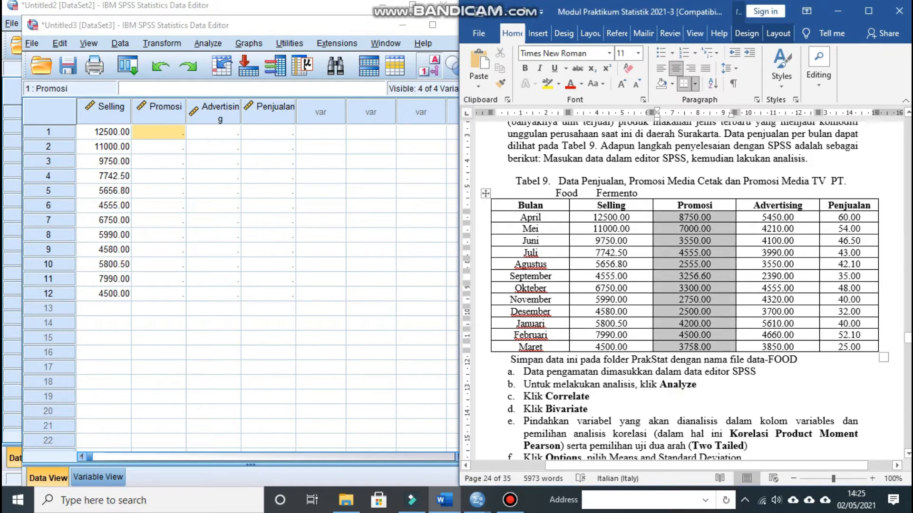
{"action": "right_click", "coordinate": [714, 349]}
{"action": "left_click", "coordinate": [737, 185]}
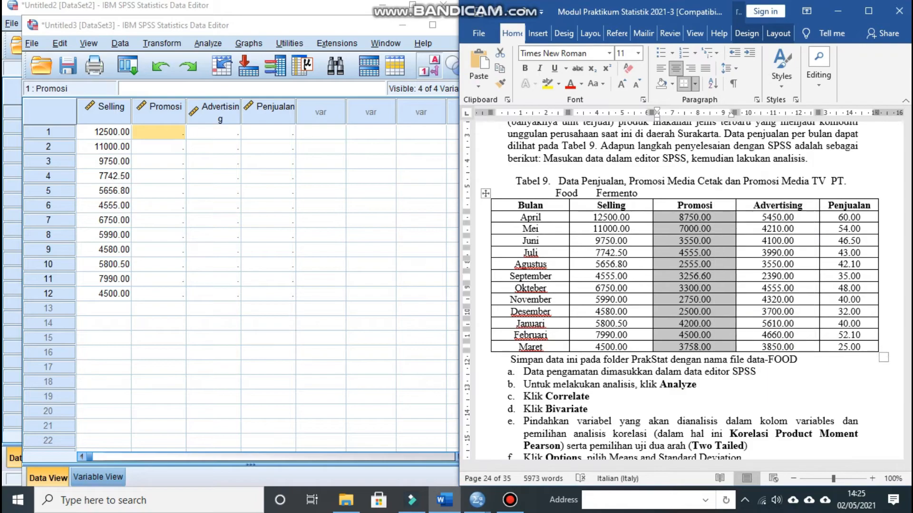
{"action": "left_click", "coordinate": [166, 131]}
{"action": "right_click", "coordinate": [168, 132]}
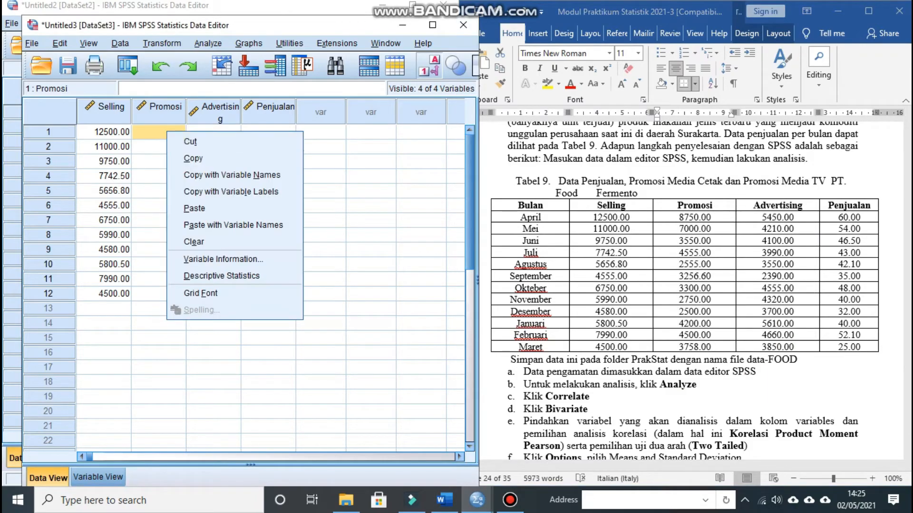
{"action": "left_click", "coordinate": [194, 208]}
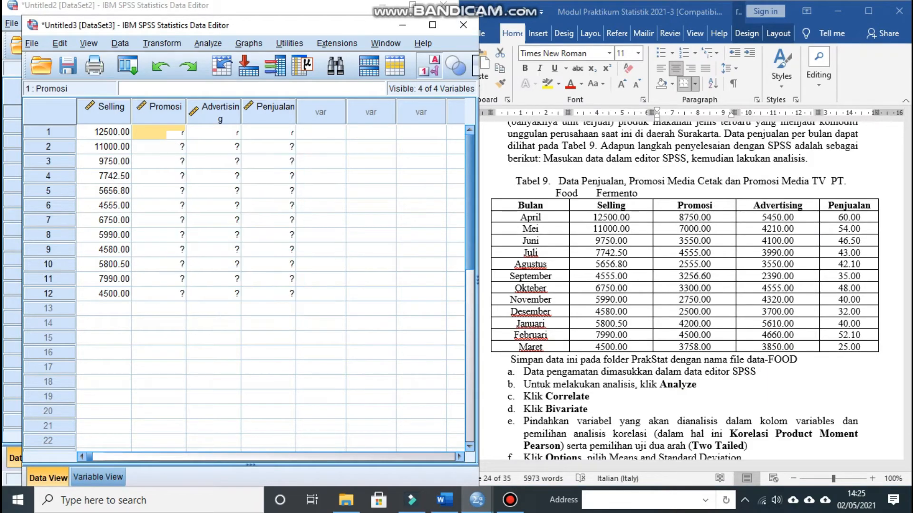
- Copy all twelve Advertising values from Tabel 9 in Word and paste them into the SPSS Advertising column from row 1
{"action": "left_click", "coordinate": [214, 132]}
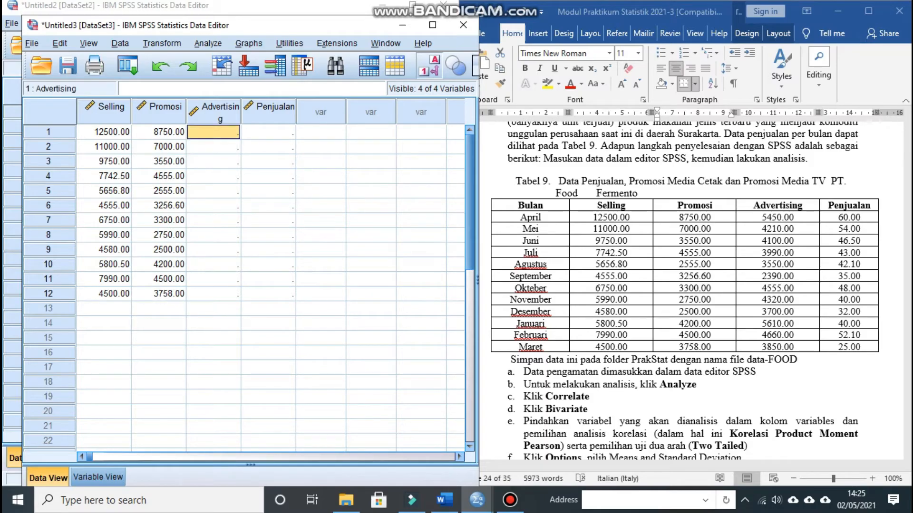
{"action": "left_click", "coordinate": [763, 217]}
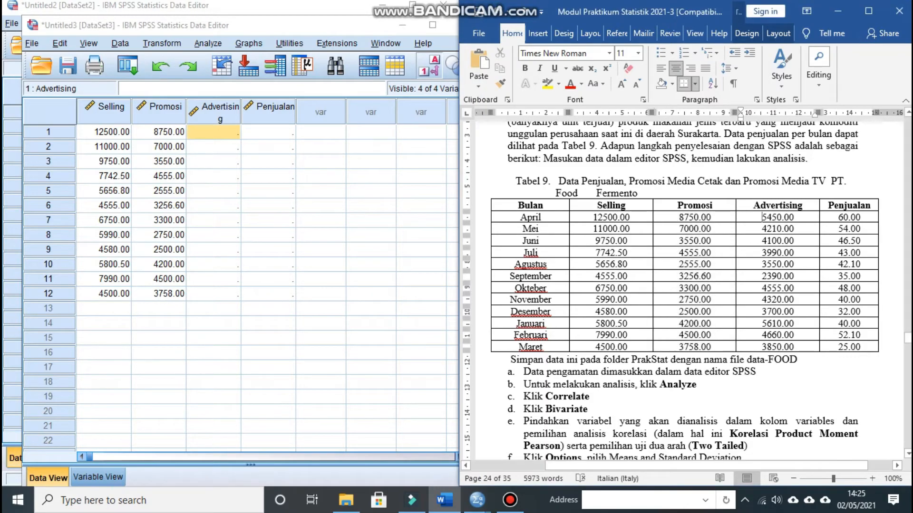
{"action": "left_click_drag", "start_coordinate": [763, 217], "coordinate": [780, 336]}
{"action": "right_click", "coordinate": [801, 348]}
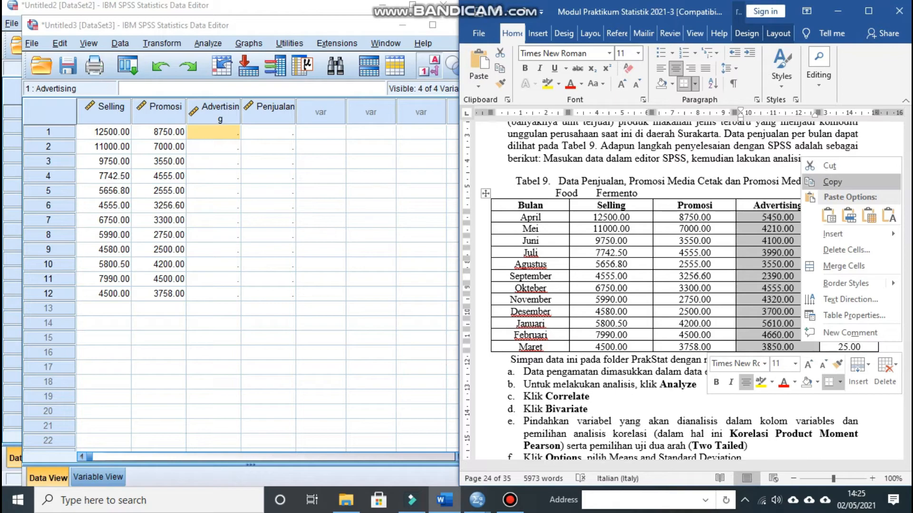
{"action": "left_click", "coordinate": [832, 182]}
{"action": "left_click", "coordinate": [214, 132]}
{"action": "right_click", "coordinate": [206, 137]}
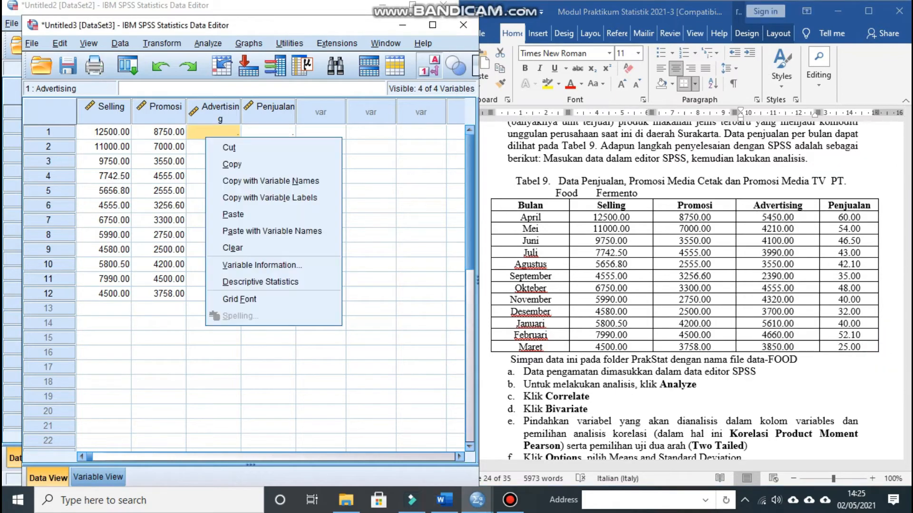
{"action": "left_click", "coordinate": [233, 215]}
- Copy all twelve Penjualan values from Tabel 9 in Word and paste them into the SPSS Penjualan column from row 1
{"action": "key", "text": "alt+Tab"}
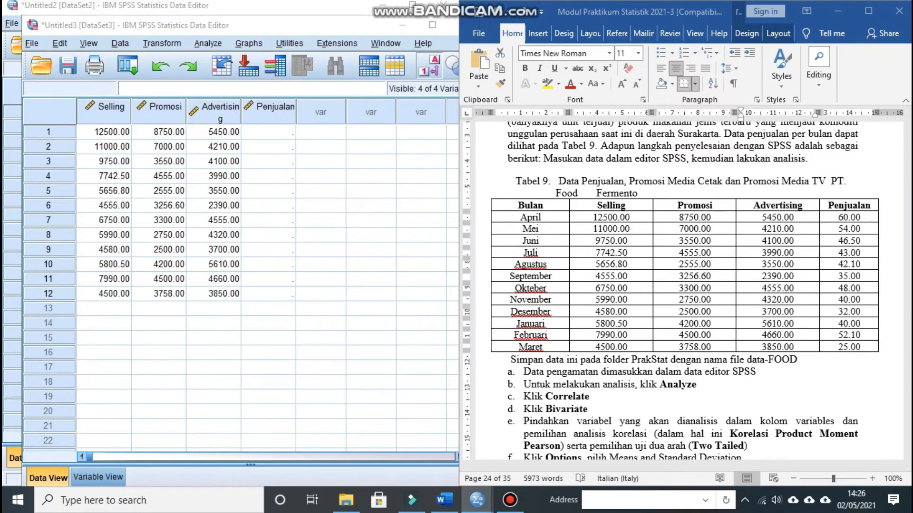
{"action": "left_click_drag", "start_coordinate": [857, 218], "coordinate": [856, 347]}
{"action": "right_click", "coordinate": [857, 347]}
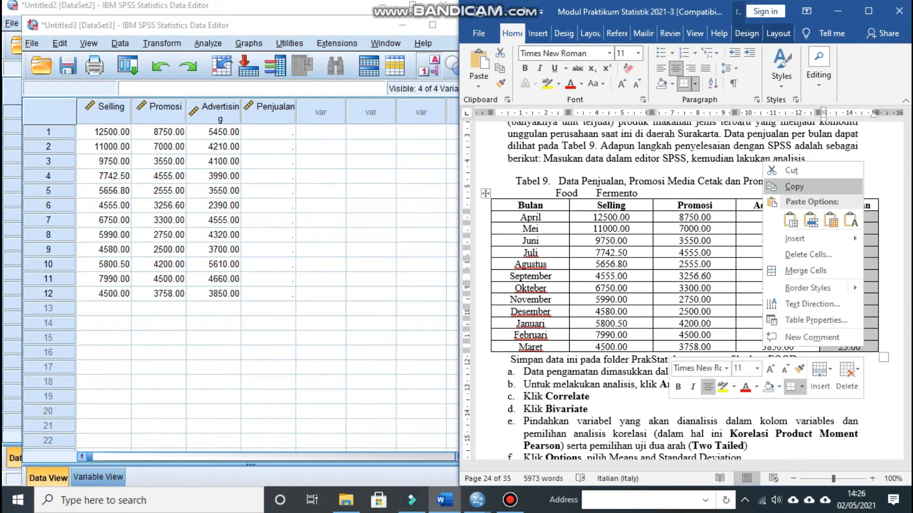
{"action": "left_click", "coordinate": [793, 187]}
{"action": "left_click", "coordinate": [259, 132]}
{"action": "right_click", "coordinate": [259, 132]}
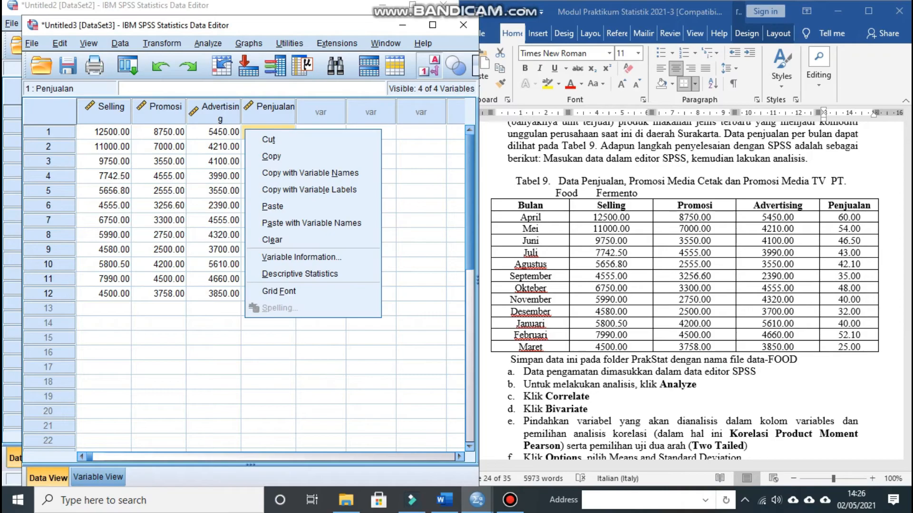
{"action": "left_click", "coordinate": [280, 188]}
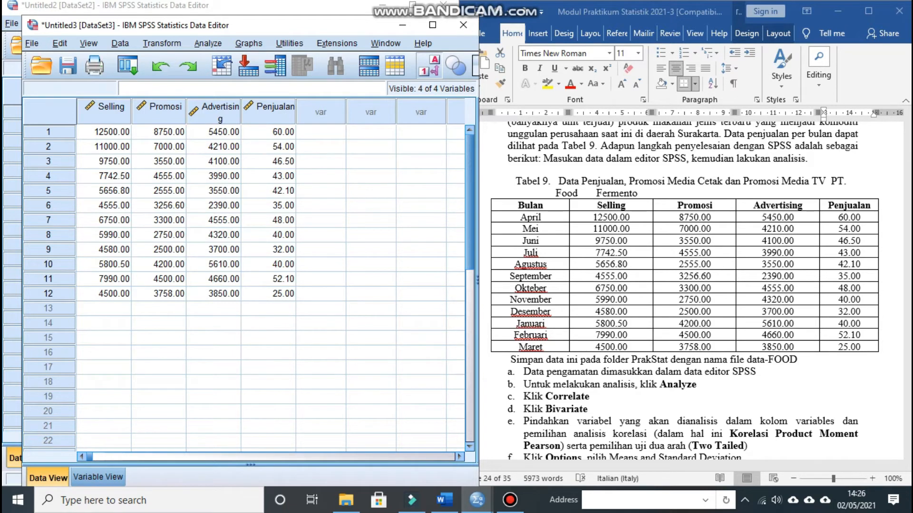
- Start a bivariate correlation analysis with Selling, Promosi, Advertising and Penjualan as its variables
{"action": "left_click", "coordinate": [208, 43]}
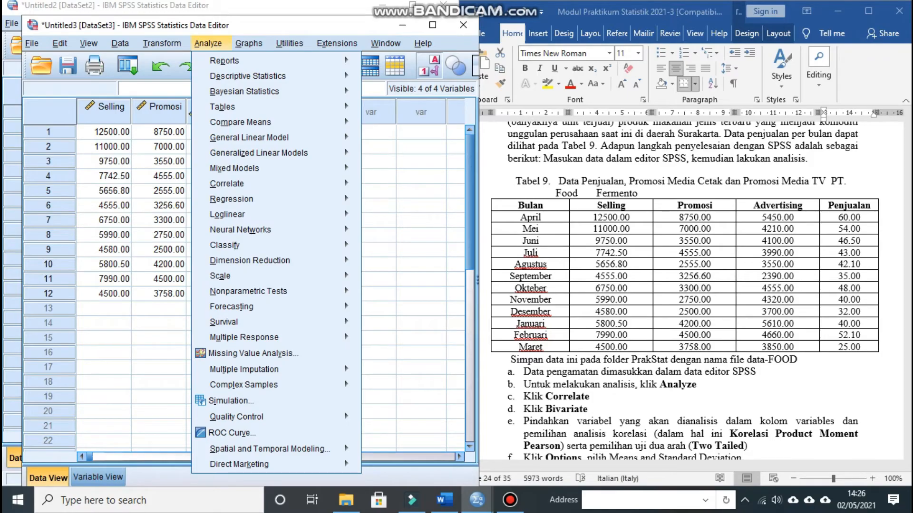
{"action": "mouse_move", "coordinate": [226, 183]}
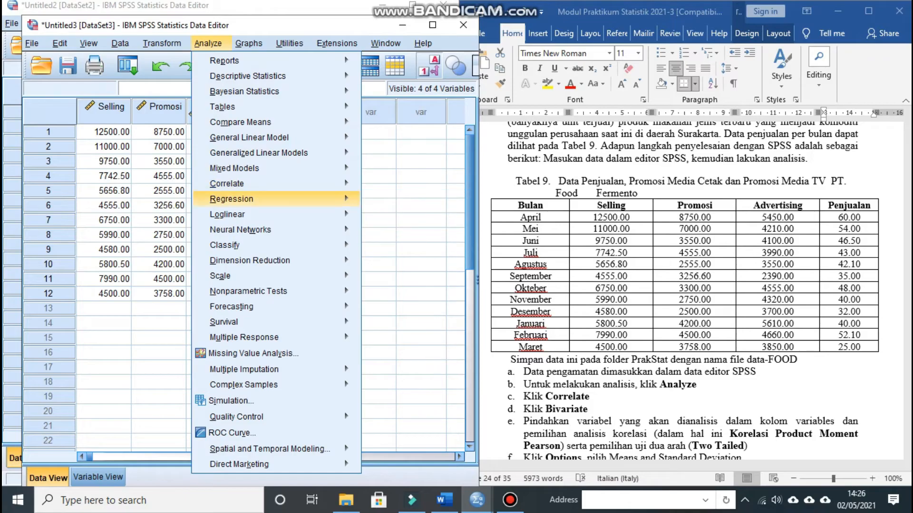
{"action": "left_click", "coordinate": [395, 187]}
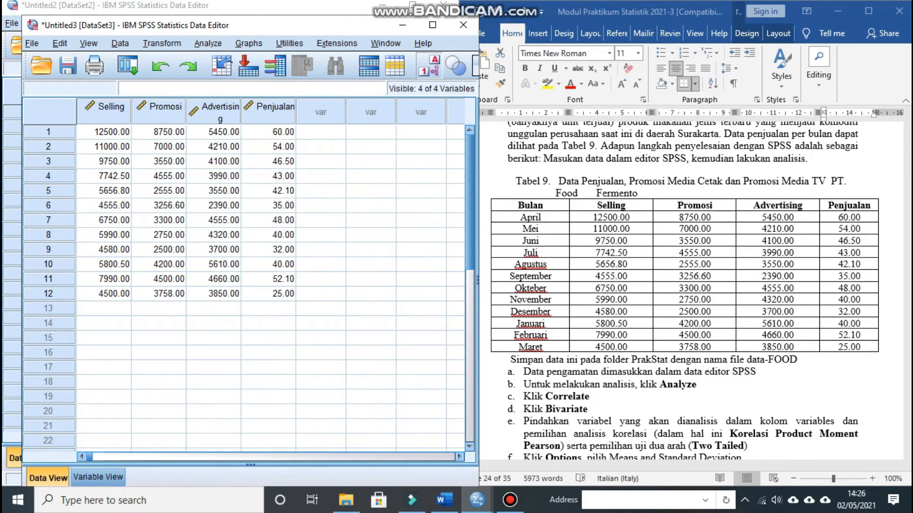
{"action": "left_click_drag", "start_coordinate": [342, 153], "coordinate": [349, 188]}
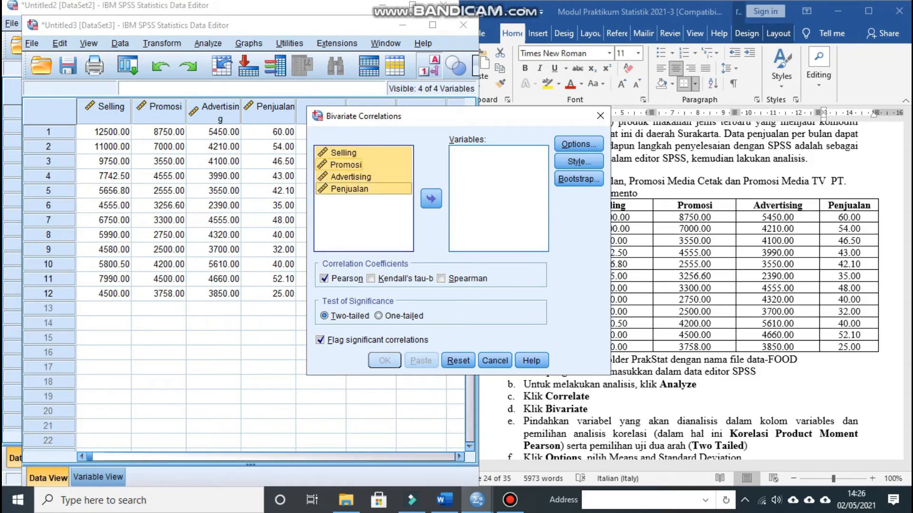
{"action": "left_click", "coordinate": [430, 199]}
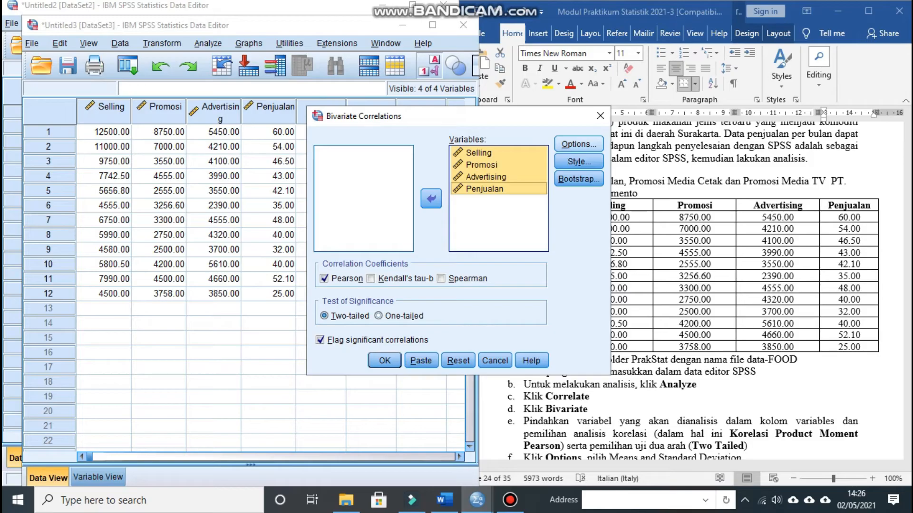
- Include means and standard deviations in the bivariate correlation and run it with the Pearson coefficient
{"action": "left_click", "coordinate": [578, 144]}
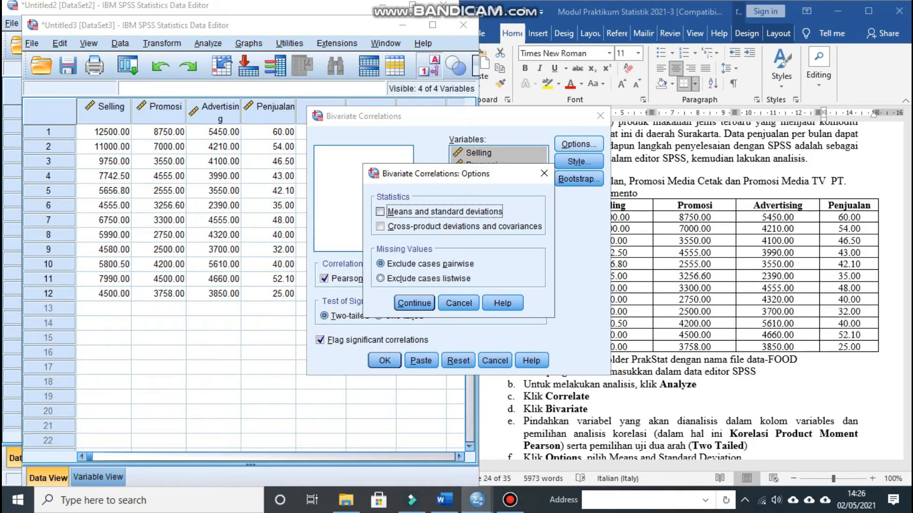
{"action": "left_click", "coordinate": [380, 211]}
{"action": "left_click", "coordinate": [414, 303]}
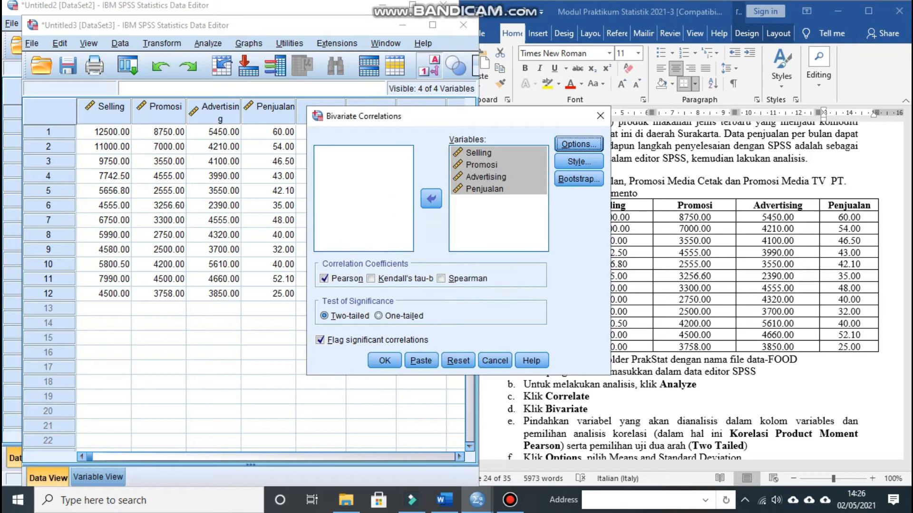
{"action": "left_click", "coordinate": [324, 278]}
{"action": "left_click", "coordinate": [325, 279]}
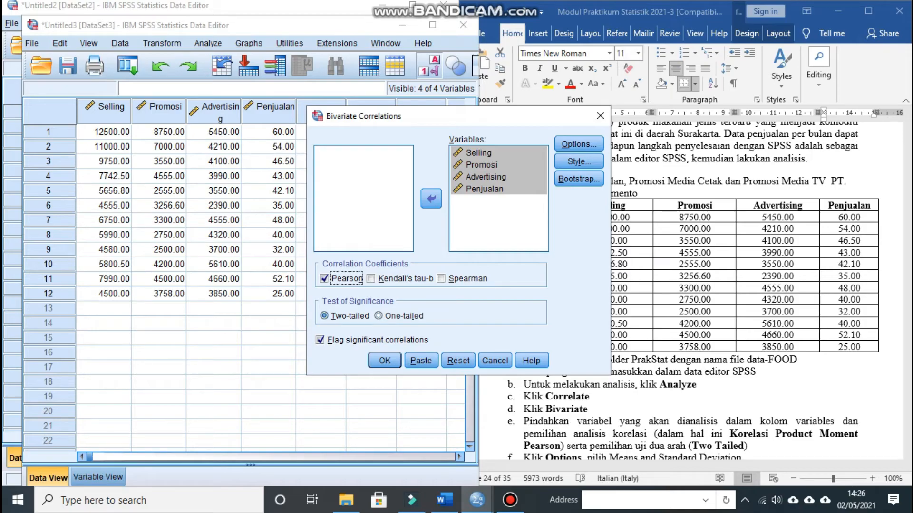
{"action": "left_click", "coordinate": [384, 361]}
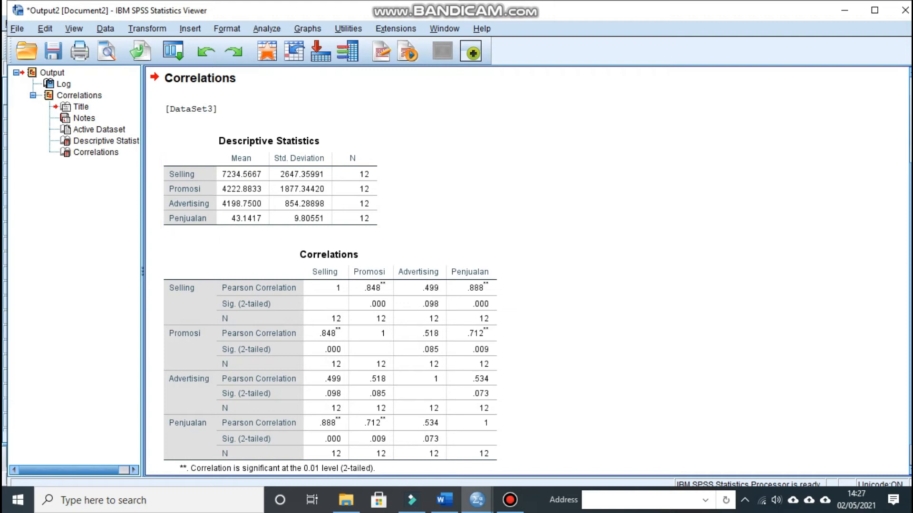
- Examine the Correlations table in the output, and read the Membaca Hasil and Korelasi Parsial sections of the Word module
{"action": "scroll", "coordinate": [411, 228], "scroll_direction": "down", "scroll_amount": 1}
{"action": "left_click", "coordinate": [412, 228]}
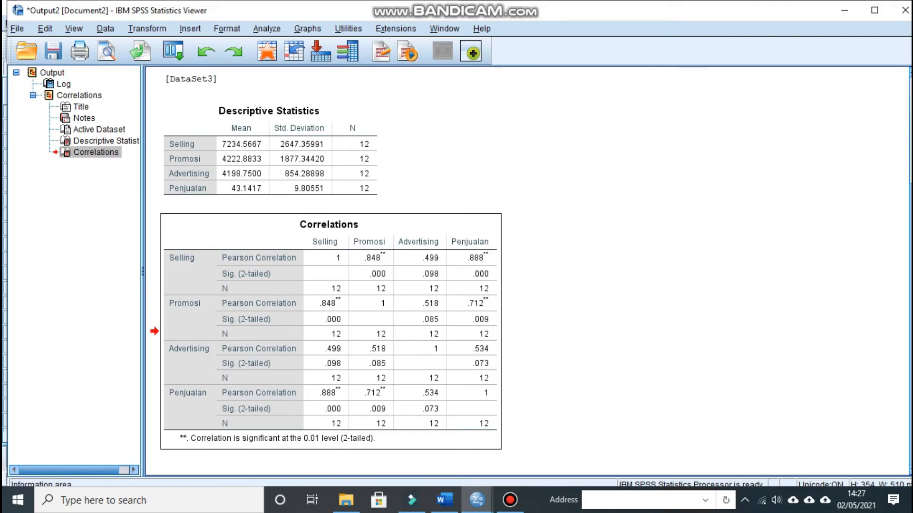
{"action": "left_click", "coordinate": [444, 500]}
{"action": "scroll", "coordinate": [689, 285], "scroll_direction": "down", "scroll_amount": 15}
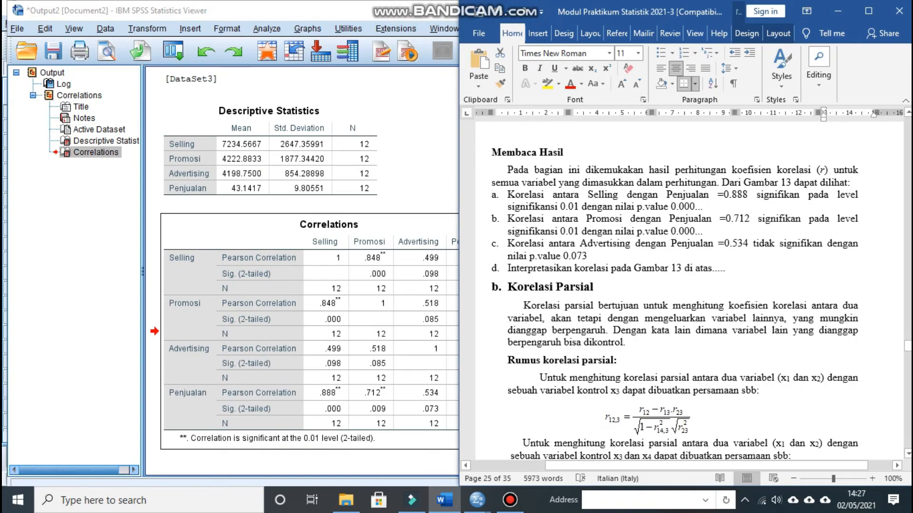
{"action": "scroll", "coordinate": [689, 285], "scroll_direction": "down", "scroll_amount": 4}
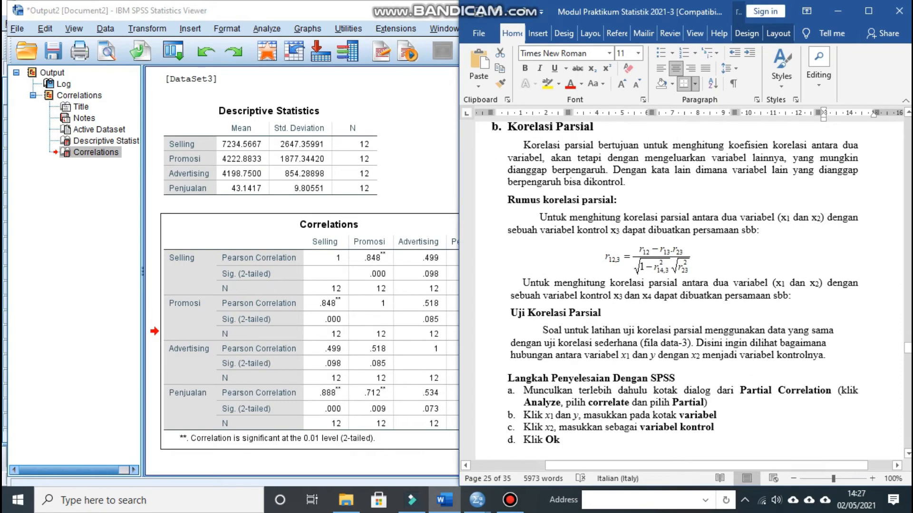
- Switch to the Untitled1.sav dataset in the SPSS Data Editor and open a partial correlation analysis
{"action": "mouse_move", "coordinate": [444, 499]}
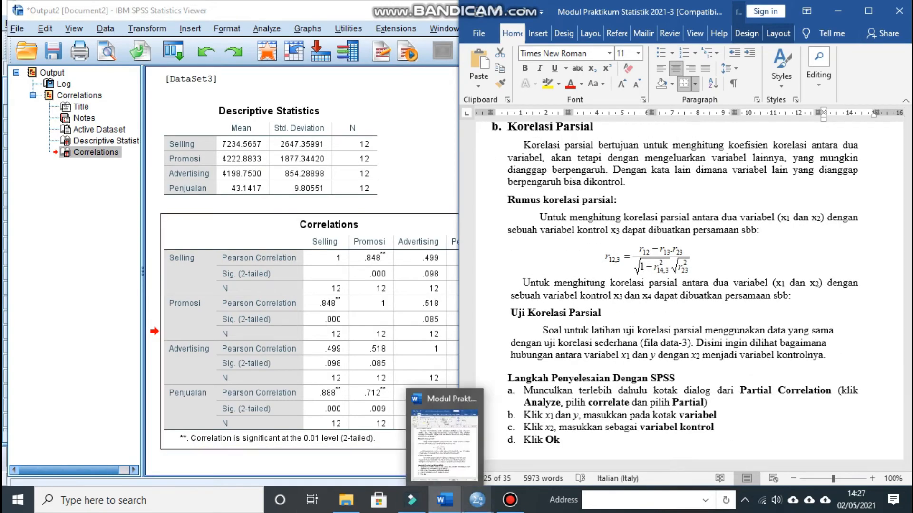
{"action": "mouse_move", "coordinate": [476, 500]}
{"action": "left_click", "coordinate": [323, 440]}
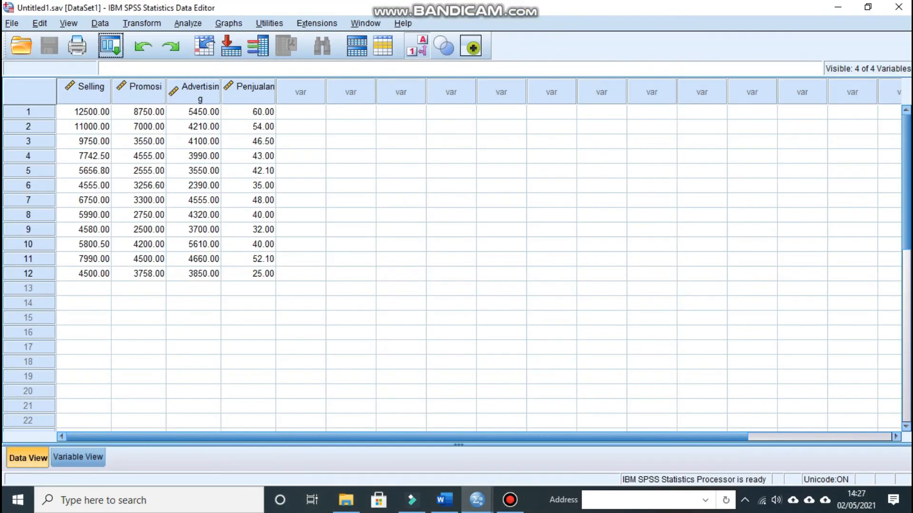
{"action": "left_click", "coordinate": [187, 23]}
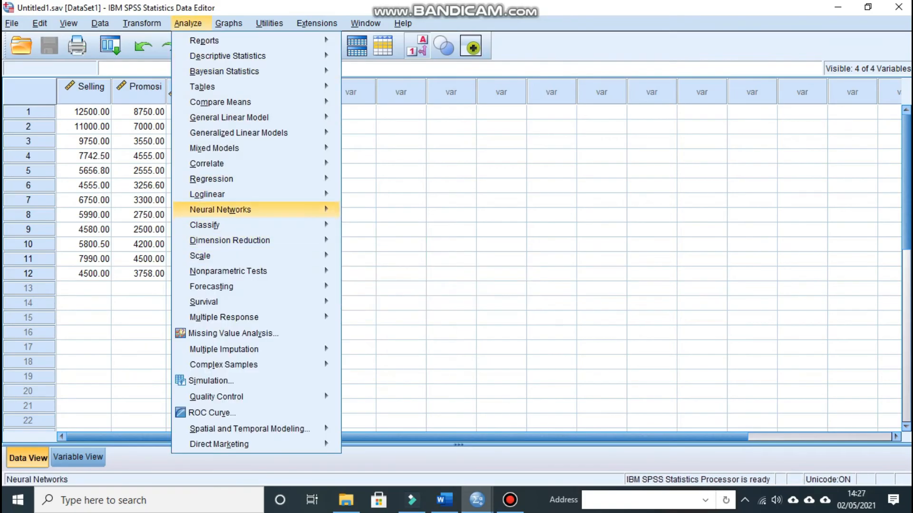
{"action": "mouse_move", "coordinate": [256, 164]}
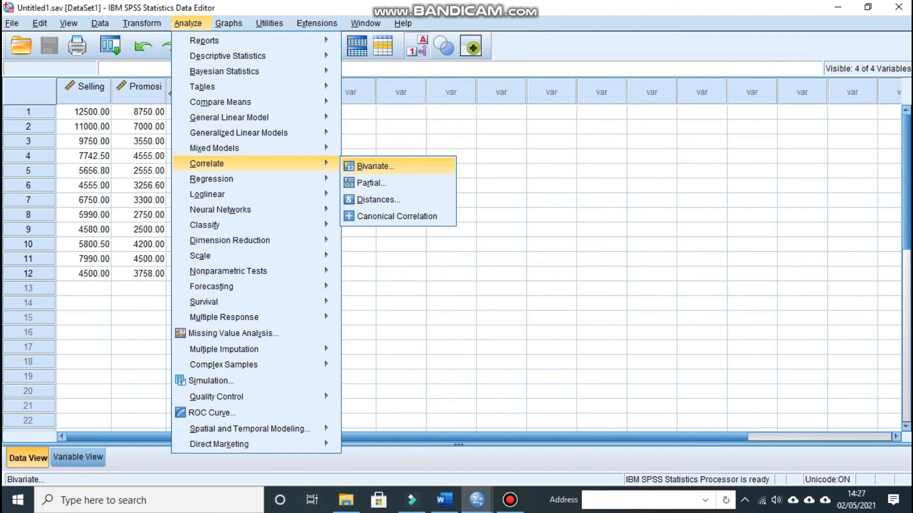
{"action": "left_click", "coordinate": [371, 183]}
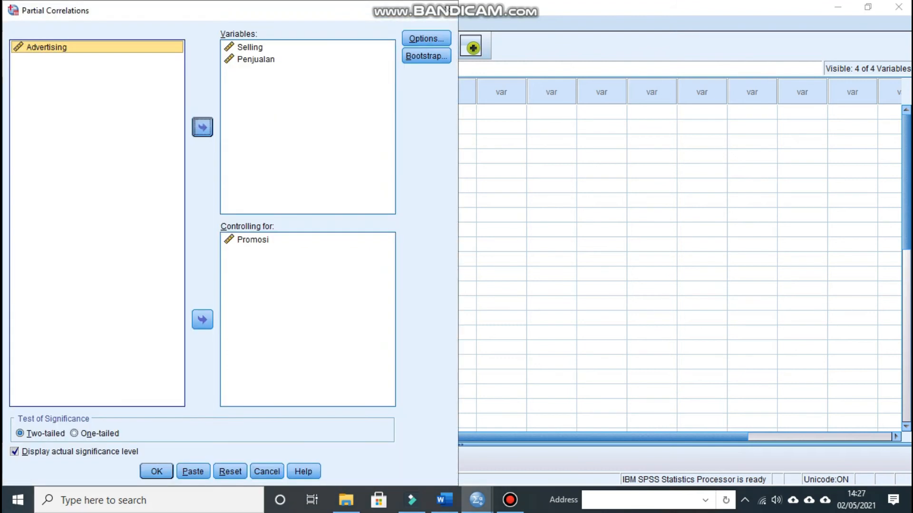
- Remove Penjualan and Selling from the partial correlation's variables and Promosi from its control variables
{"action": "left_click", "coordinate": [203, 127]}
{"action": "left_click", "coordinate": [203, 127]}
{"action": "left_click", "coordinate": [255, 59]}
{"action": "left_click", "coordinate": [203, 127]}
{"action": "left_click", "coordinate": [250, 47]}
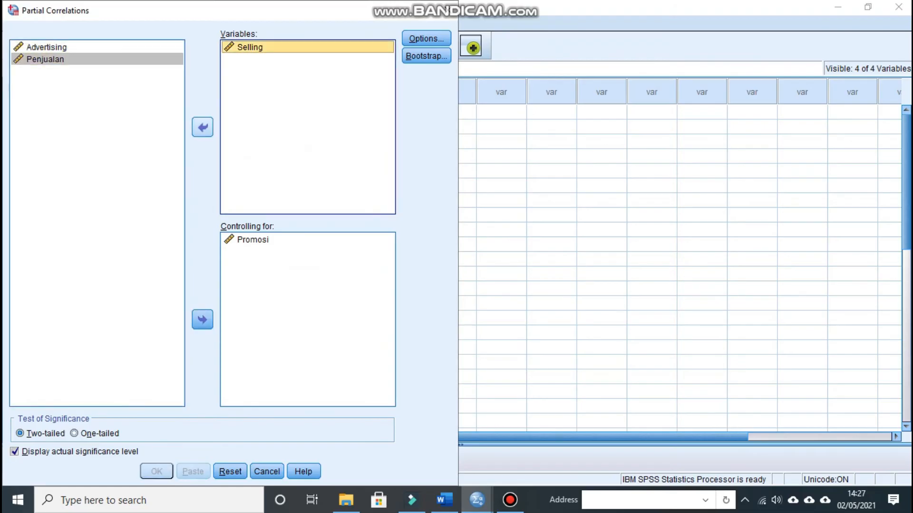
{"action": "left_click", "coordinate": [202, 127]}
{"action": "left_click", "coordinate": [253, 240]}
{"action": "left_click", "coordinate": [202, 320]}
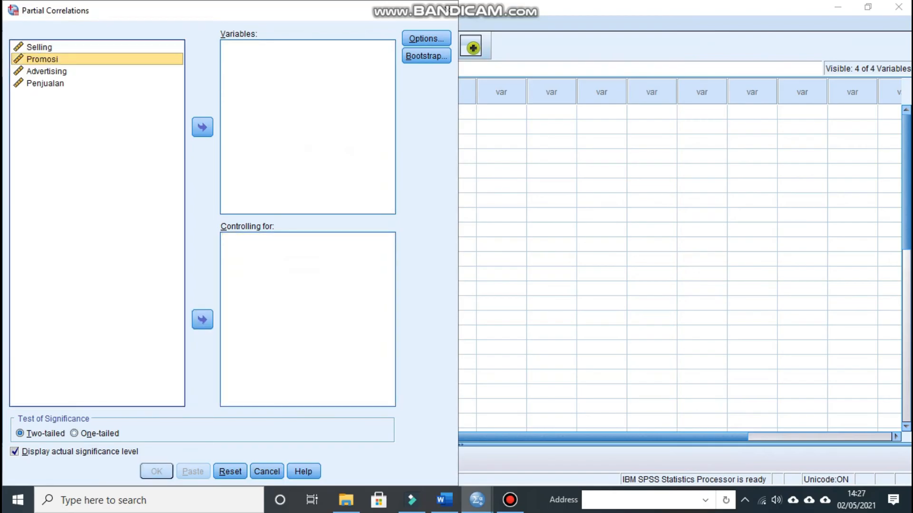
- Switch to the Word module and read the partial correlation instructions under Langkah Penyelesaian Dengan SPSS
{"action": "left_click", "coordinate": [444, 499]}
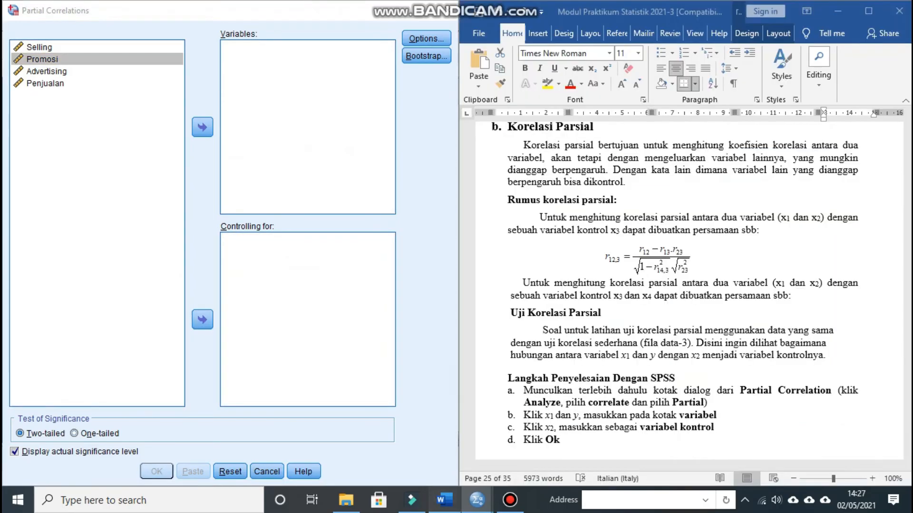
{"action": "scroll", "coordinate": [683, 286], "scroll_direction": "down", "scroll_amount": 2}
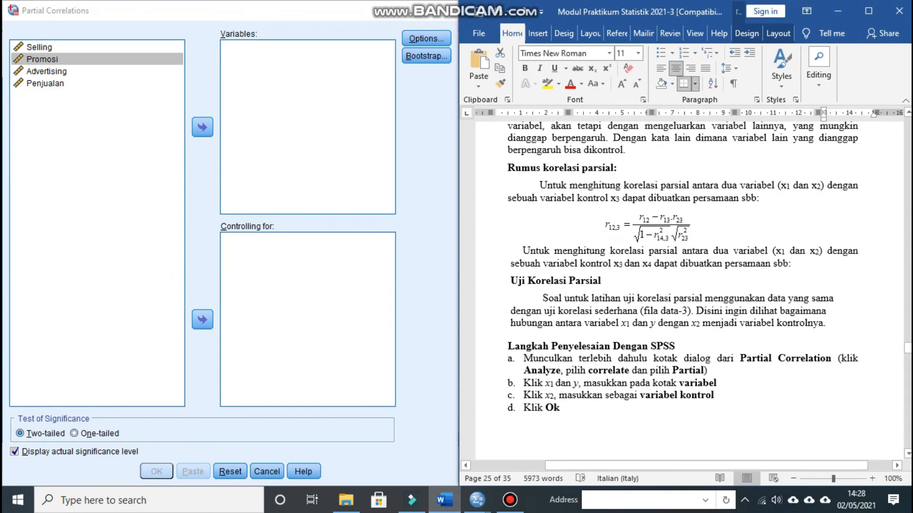
{"action": "scroll", "coordinate": [682, 285], "scroll_direction": "down", "scroll_amount": 3}
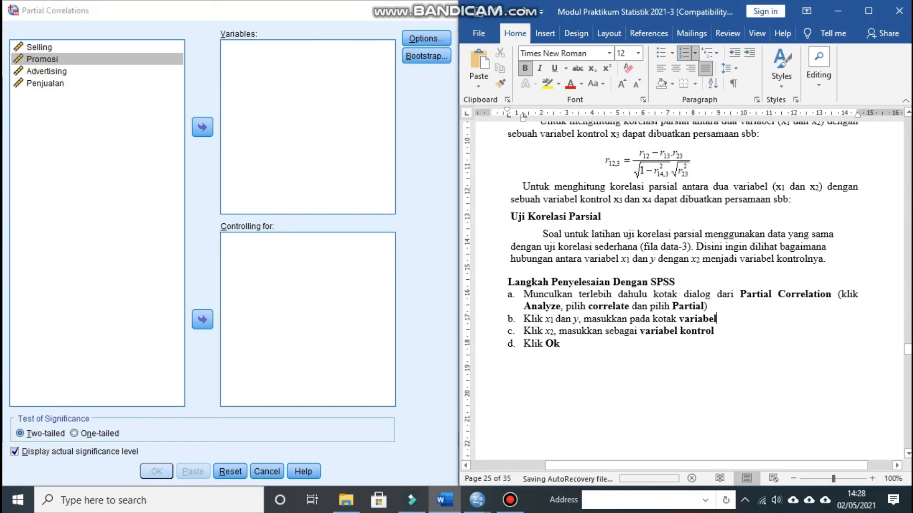
{"action": "left_click", "coordinate": [524, 319]}
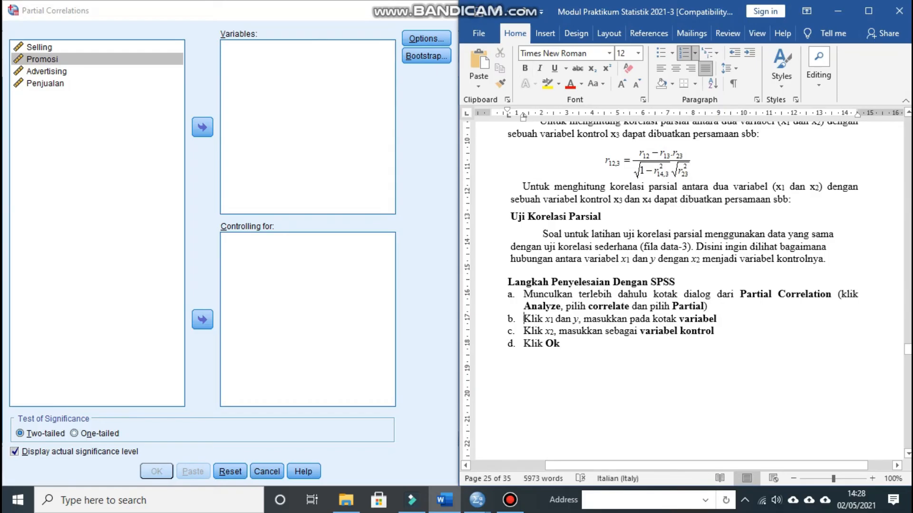
- Return to the SPSS Partial Correlations dialog and add Selling and Penjualan as the variables to correlate
{"action": "left_click", "coordinate": [42, 59]}
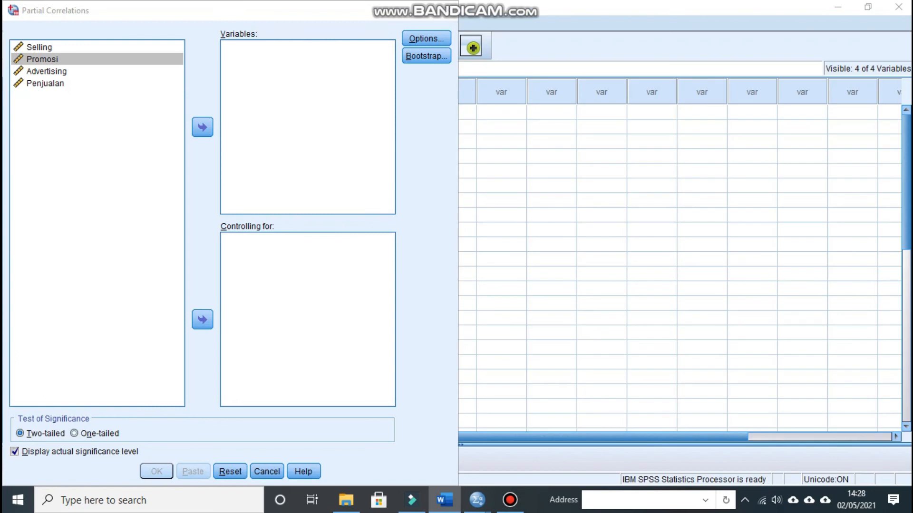
{"action": "left_click", "coordinate": [39, 47]}
{"action": "left_click", "coordinate": [202, 127]}
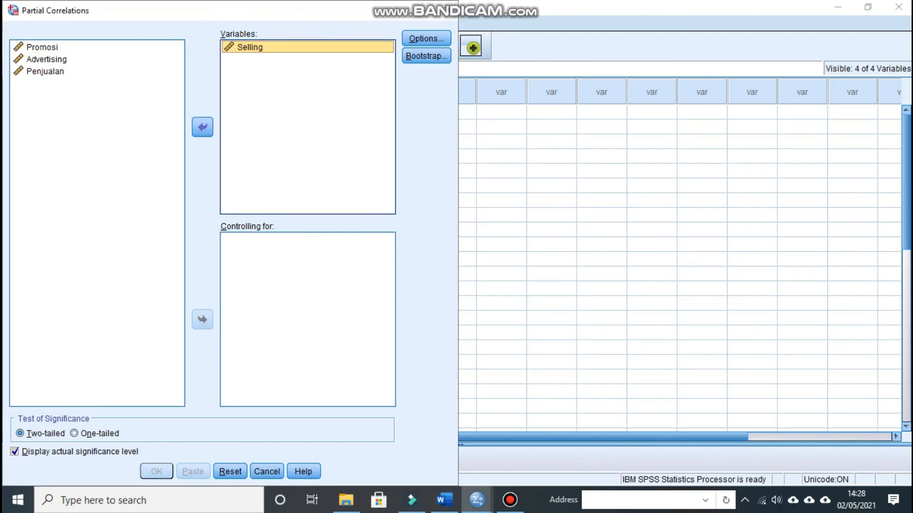
{"action": "left_click", "coordinate": [45, 72]}
{"action": "left_click", "coordinate": [202, 127]}
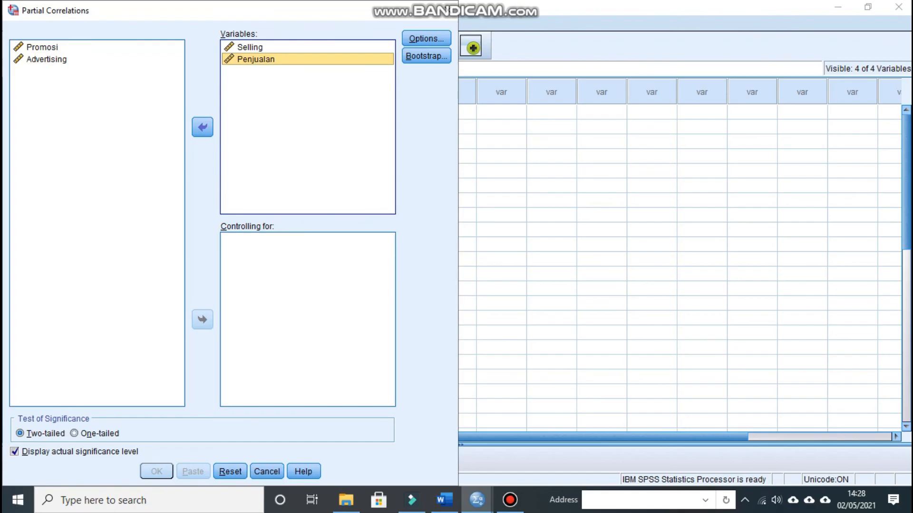
- Set Promosi as the control variable and run the two-tailed partial correlation
{"action": "left_click", "coordinate": [43, 48]}
{"action": "left_click", "coordinate": [202, 320]}
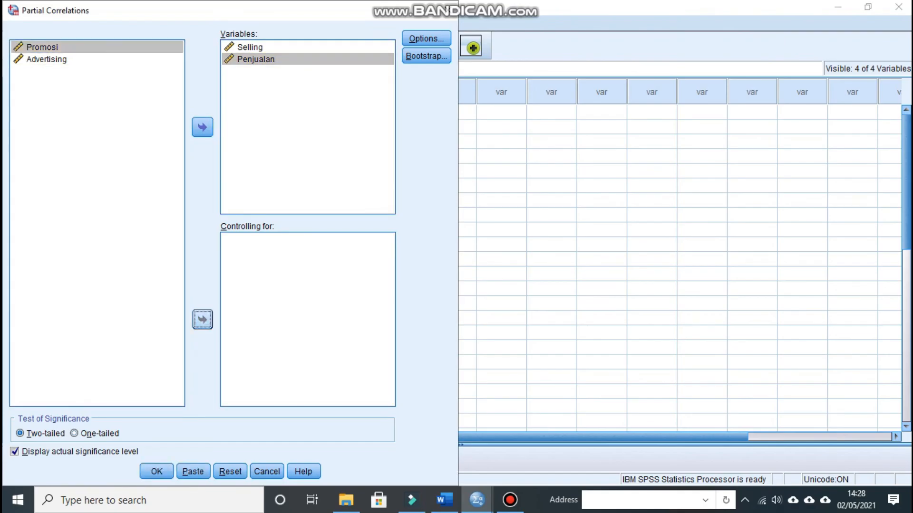
{"action": "left_click", "coordinate": [157, 472]}
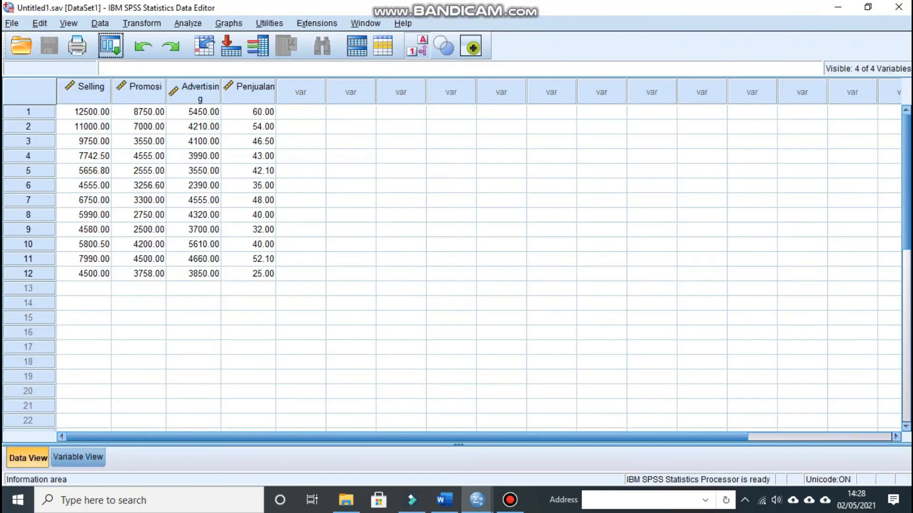
- Bring up Output2 in the SPSS Viewer and compare the Partial Corr tables with the bivariate descriptive statistics and correlations
{"action": "left_click", "coordinate": [477, 500]}
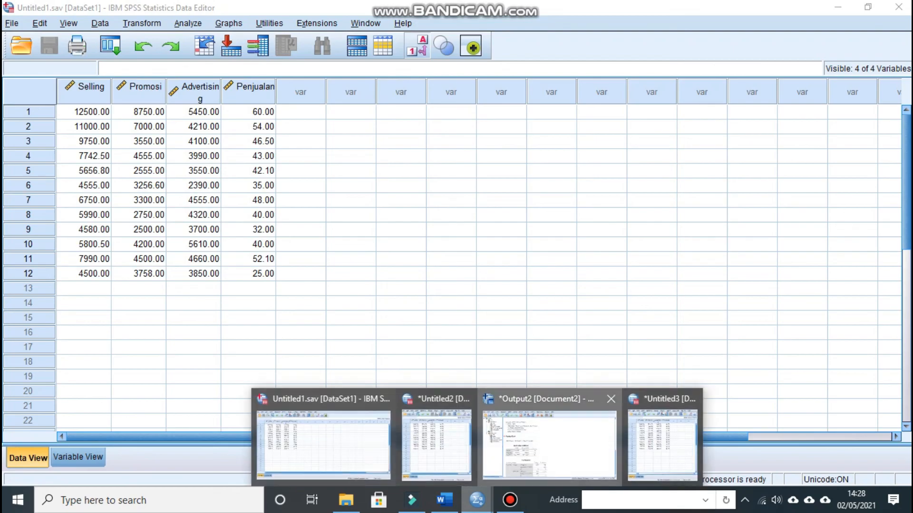
{"action": "left_click", "coordinate": [549, 442]}
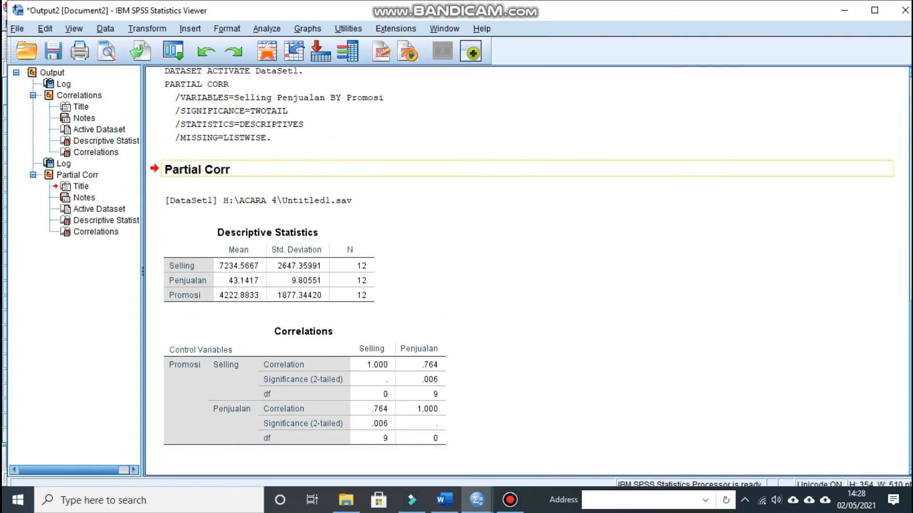
{"action": "left_click", "coordinate": [332, 170]}
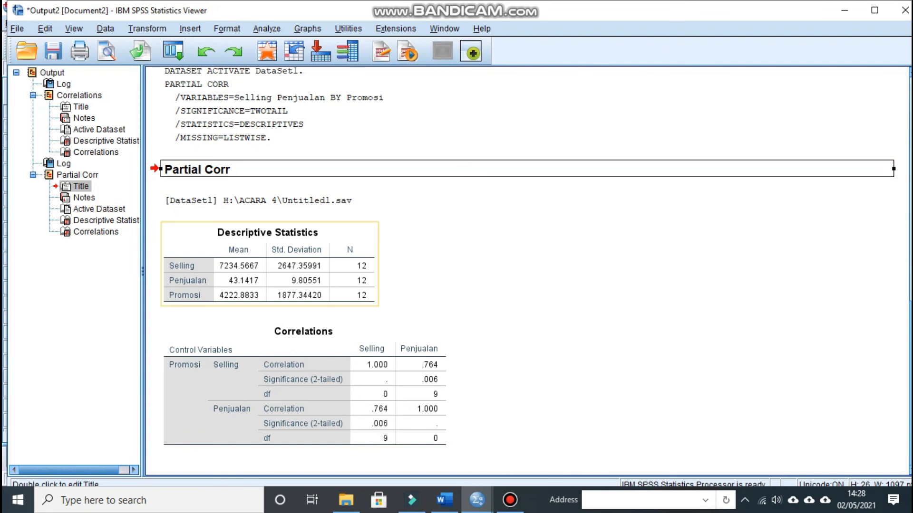
{"action": "scroll", "coordinate": [247, 226], "scroll_direction": "up", "scroll_amount": 10}
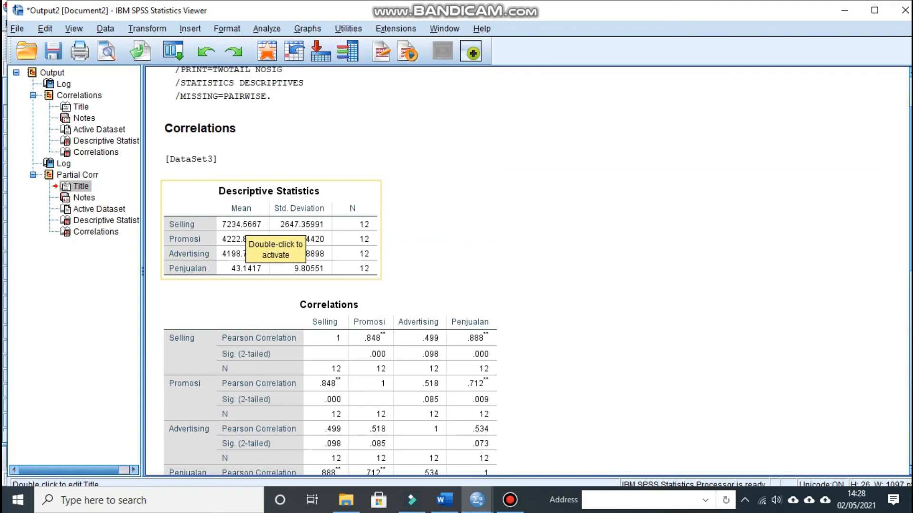
{"action": "scroll", "coordinate": [247, 233], "scroll_direction": "down", "scroll_amount": 3}
{"action": "scroll", "coordinate": [275, 247], "scroll_direction": "up", "scroll_amount": 3}
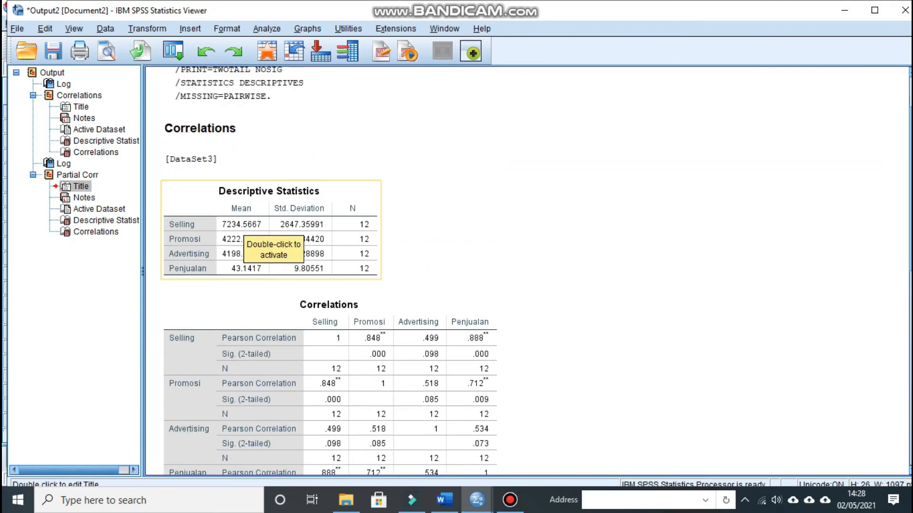
{"action": "scroll", "coordinate": [276, 247], "scroll_direction": "down", "scroll_amount": 20}
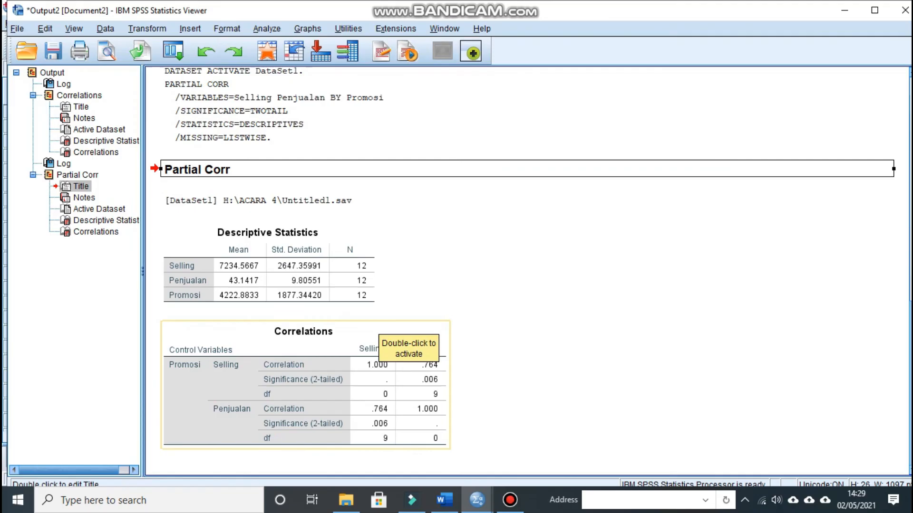
{"action": "scroll", "coordinate": [380, 347], "scroll_direction": "up", "scroll_amount": 5}
{"action": "scroll", "coordinate": [381, 347], "scroll_direction": "up", "scroll_amount": 5}
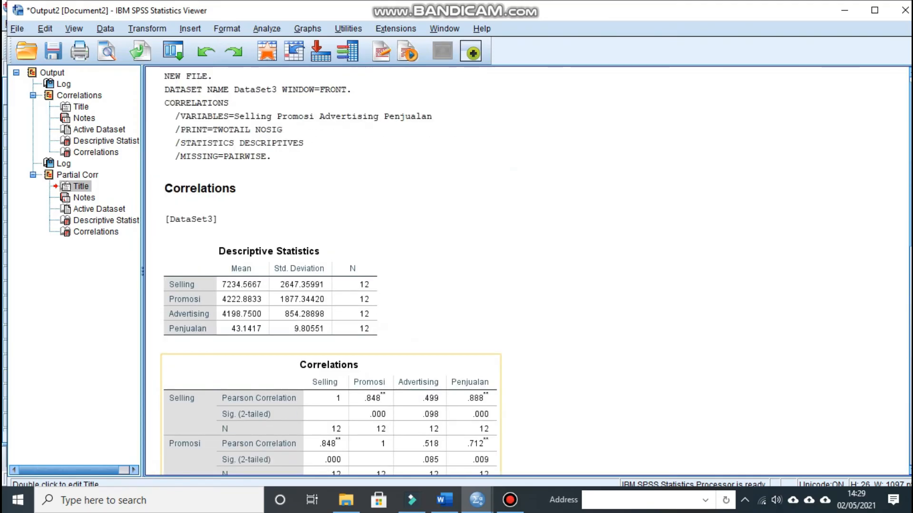
{"action": "scroll", "coordinate": [381, 347], "scroll_direction": "down", "scroll_amount": 3}
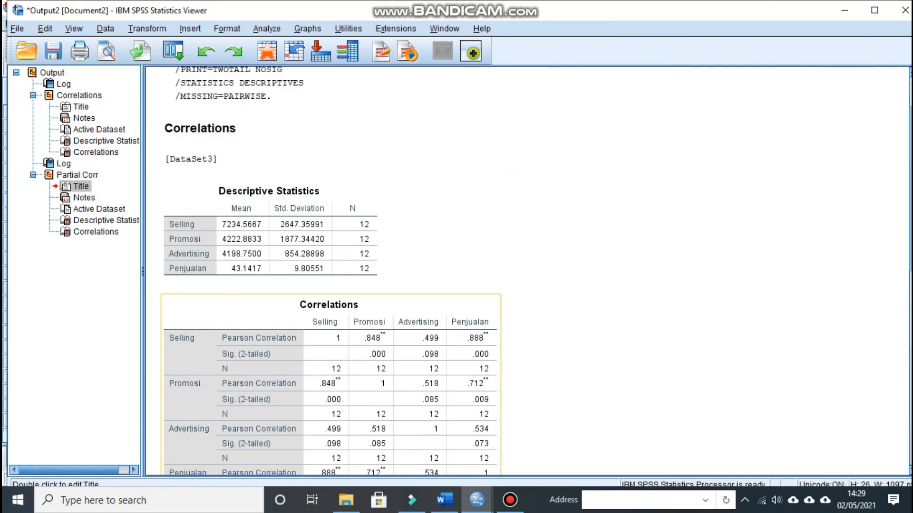
{"action": "scroll", "coordinate": [333, 252], "scroll_direction": "down", "scroll_amount": 3}
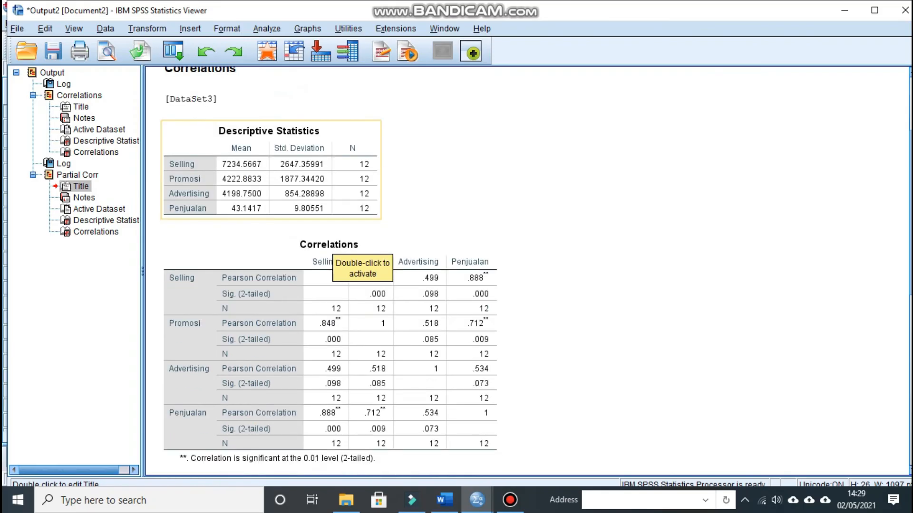
{"action": "scroll", "coordinate": [363, 259], "scroll_direction": "down", "scroll_amount": 20}
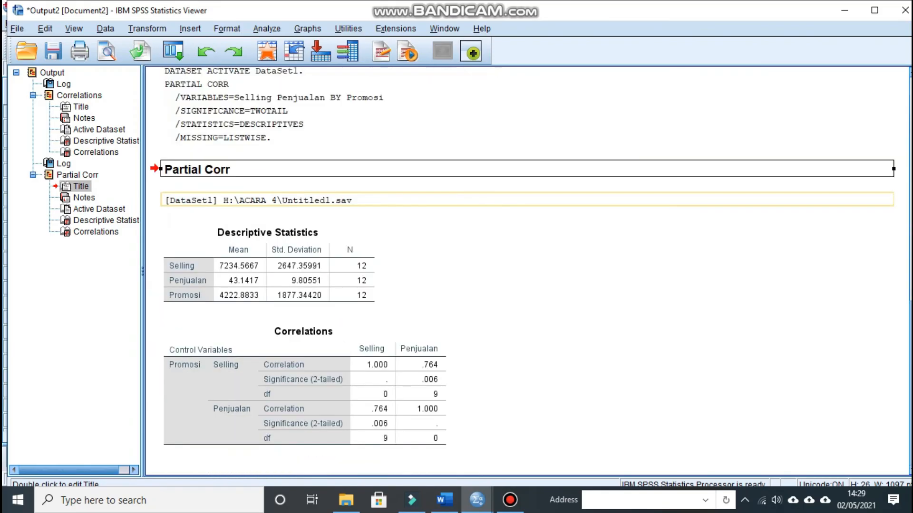